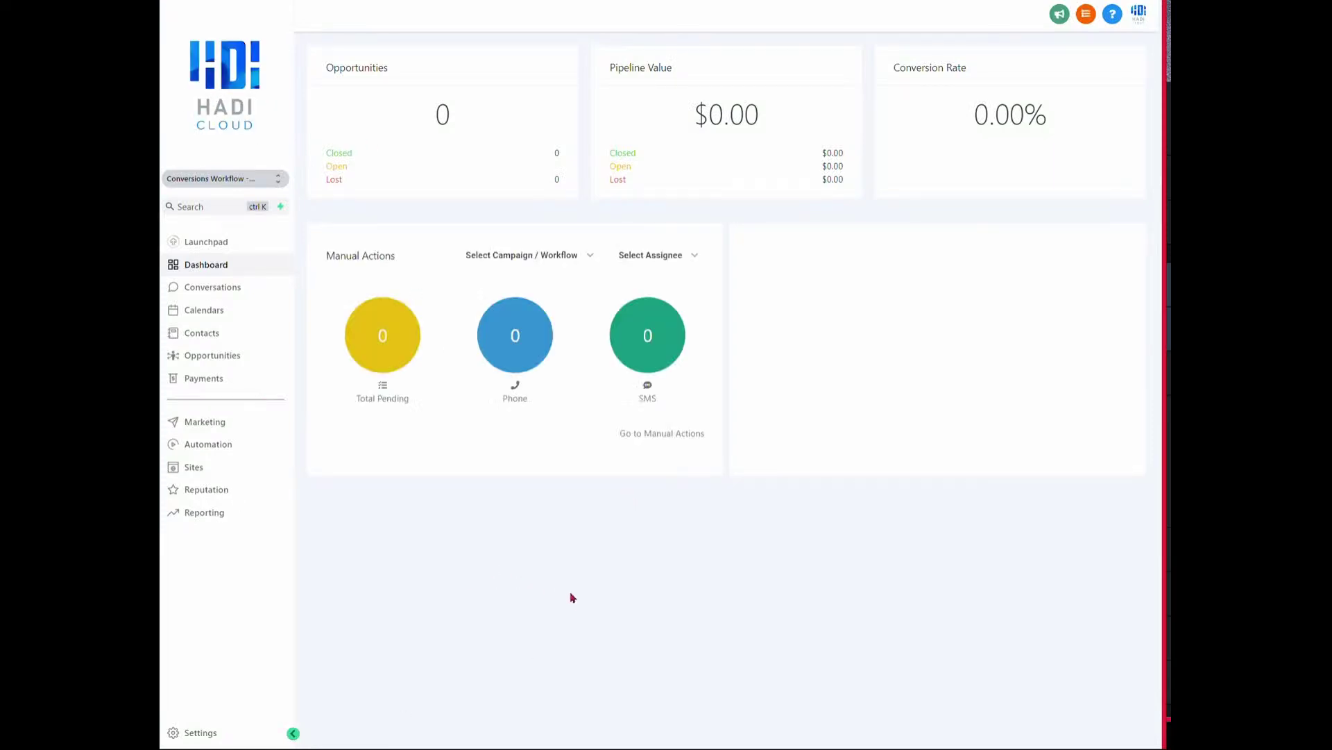
Step: Review the tools list and CSS snippets in the Markdown Live Preview notes from the beginning and exit full-screen view
key(ctrl+Tab)
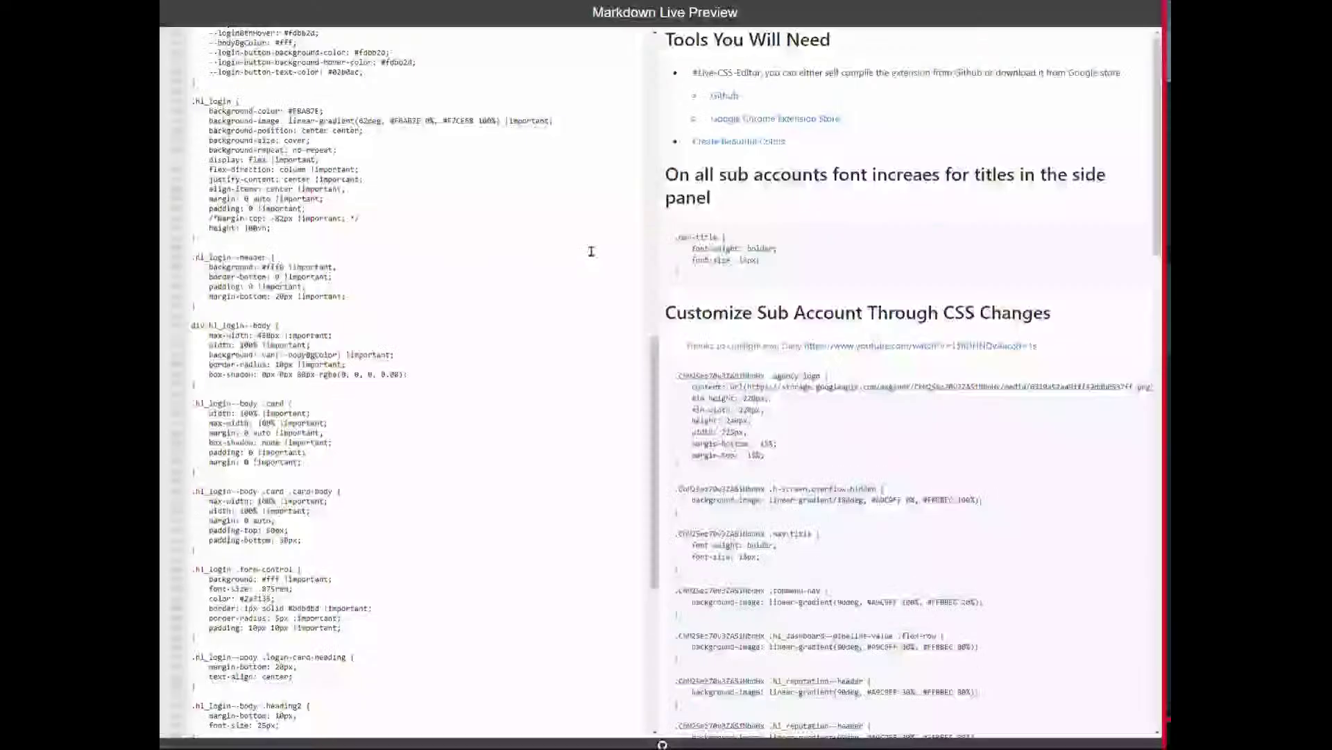
scroll(590, 250, up, 10)
scroll(439, 277, up, 2)
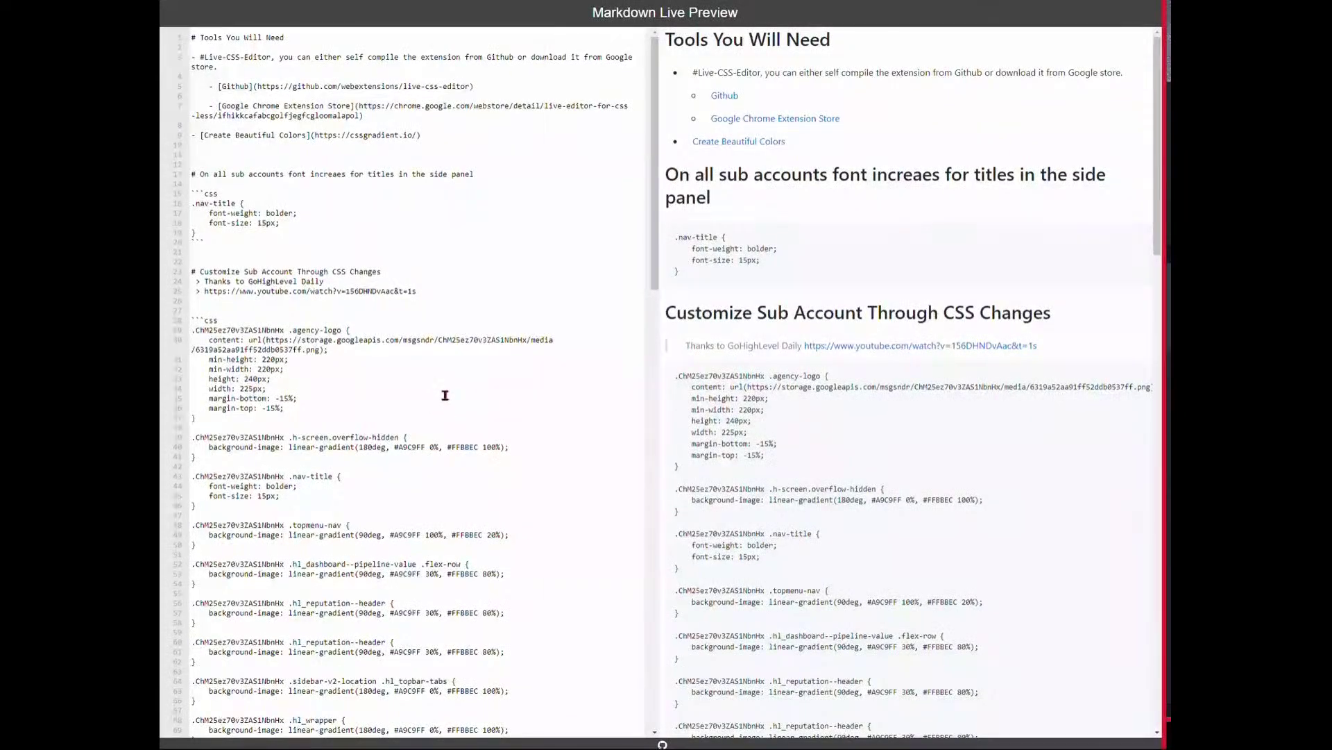
key(F11)
scroll(841, 119, down, 1)
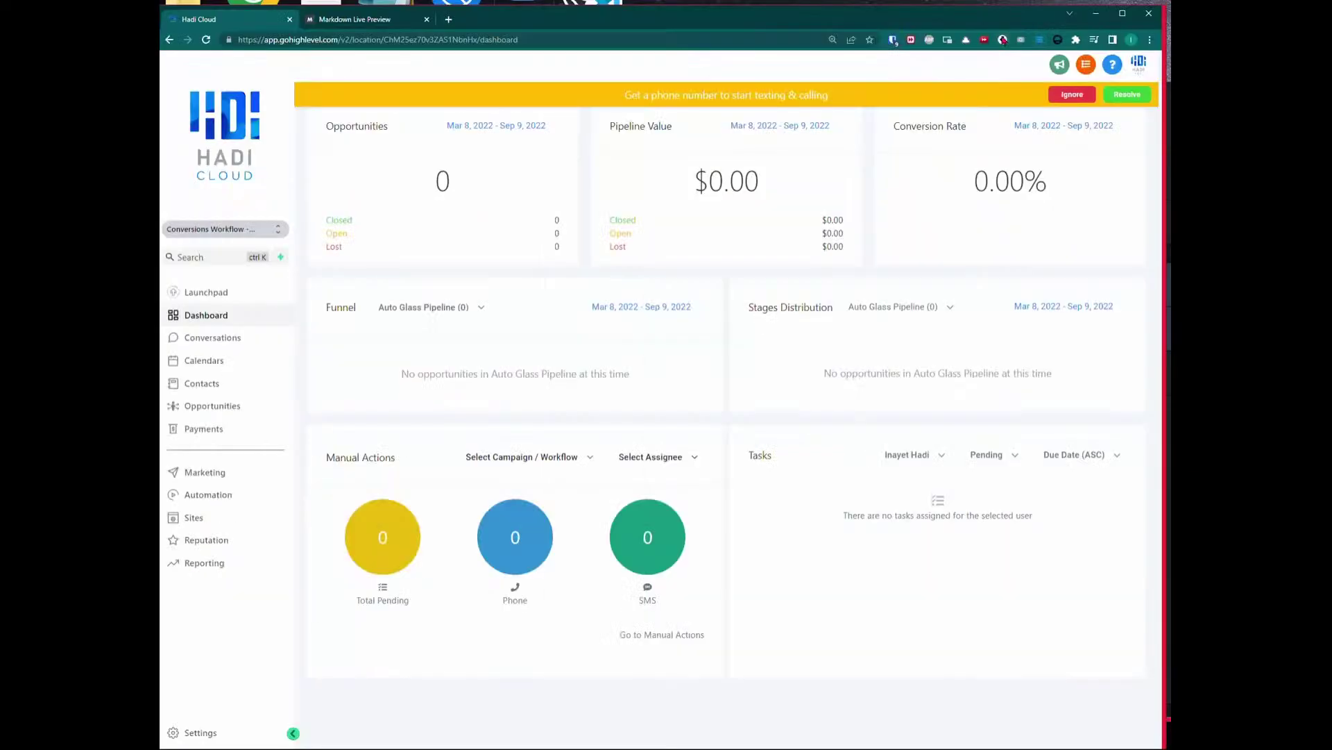
Step: Open the live CSS editor on the Hadi Cloud dashboard, pick the header bar and start a .hl_header .container-fluid rule
click(1003, 40)
key(alt+shift+s)
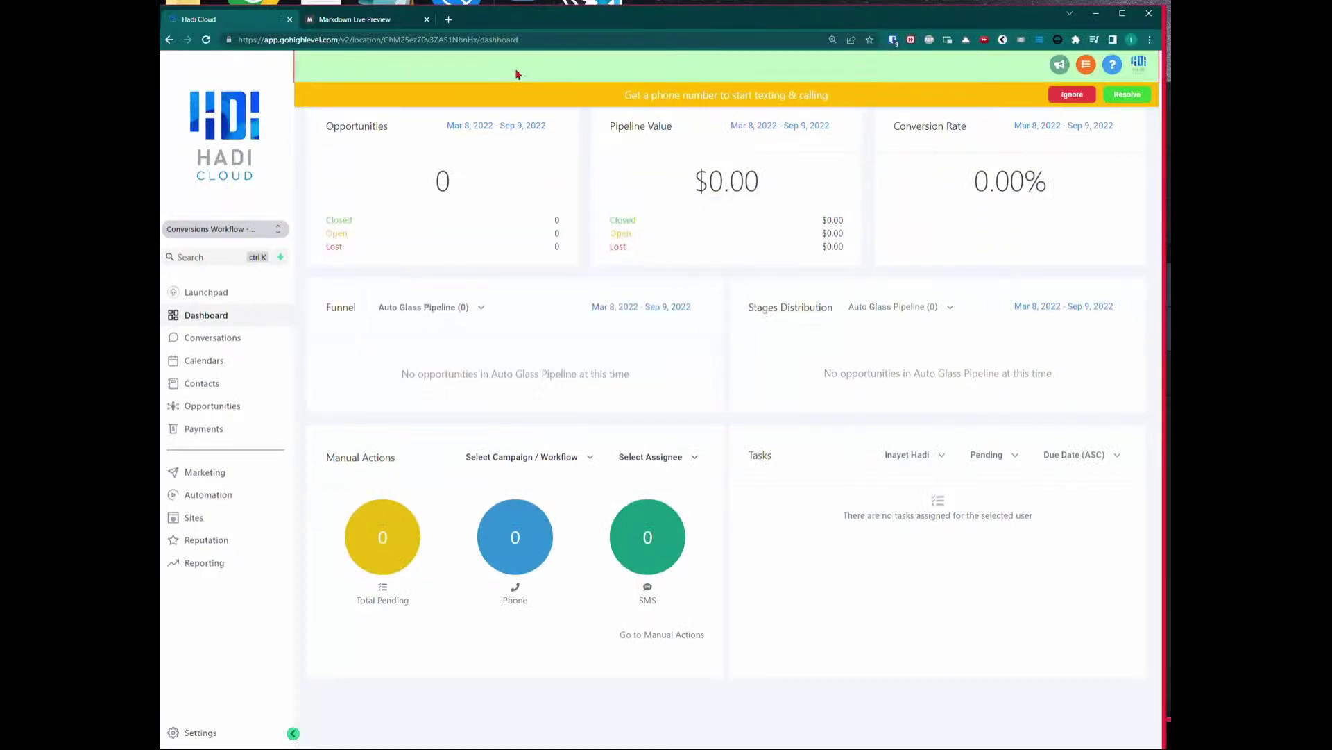
click(452, 83)
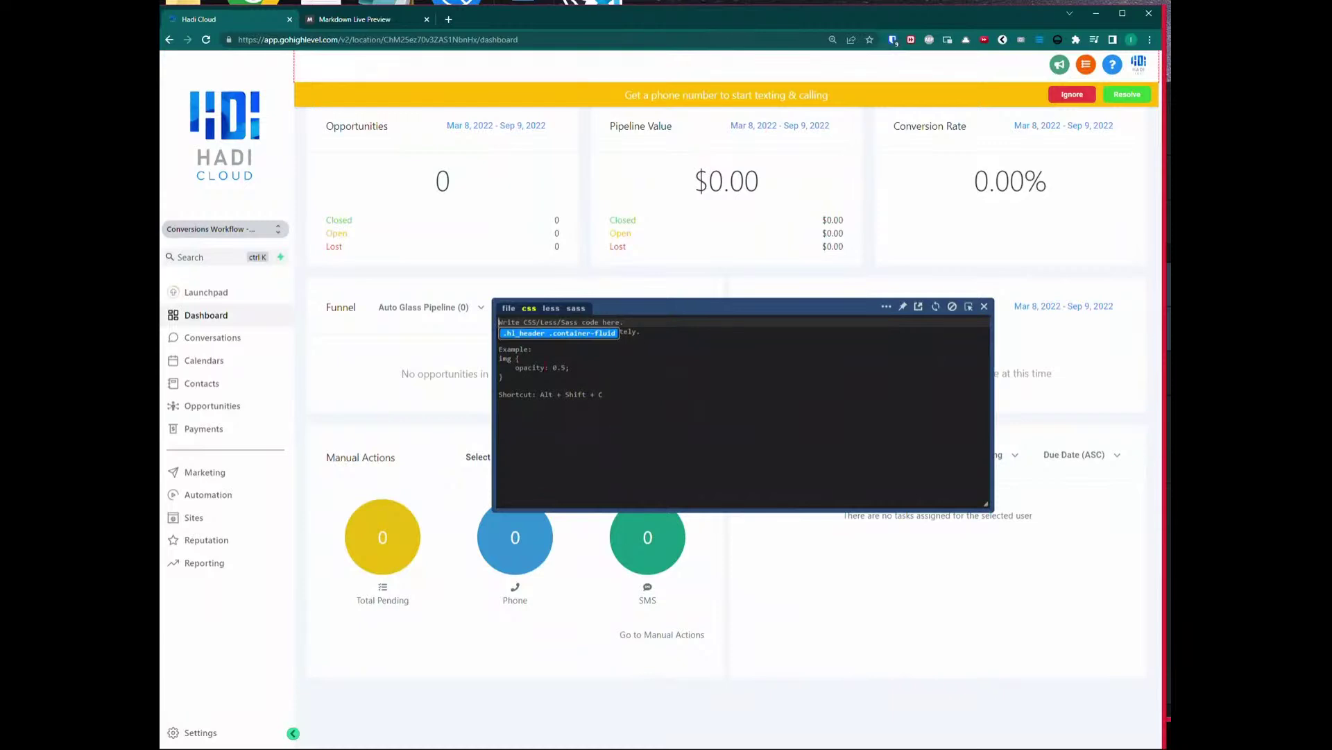
text({)
key(Return)
Step: Set background-color to purple in the .hl_header .container-fluid rule
text(back)
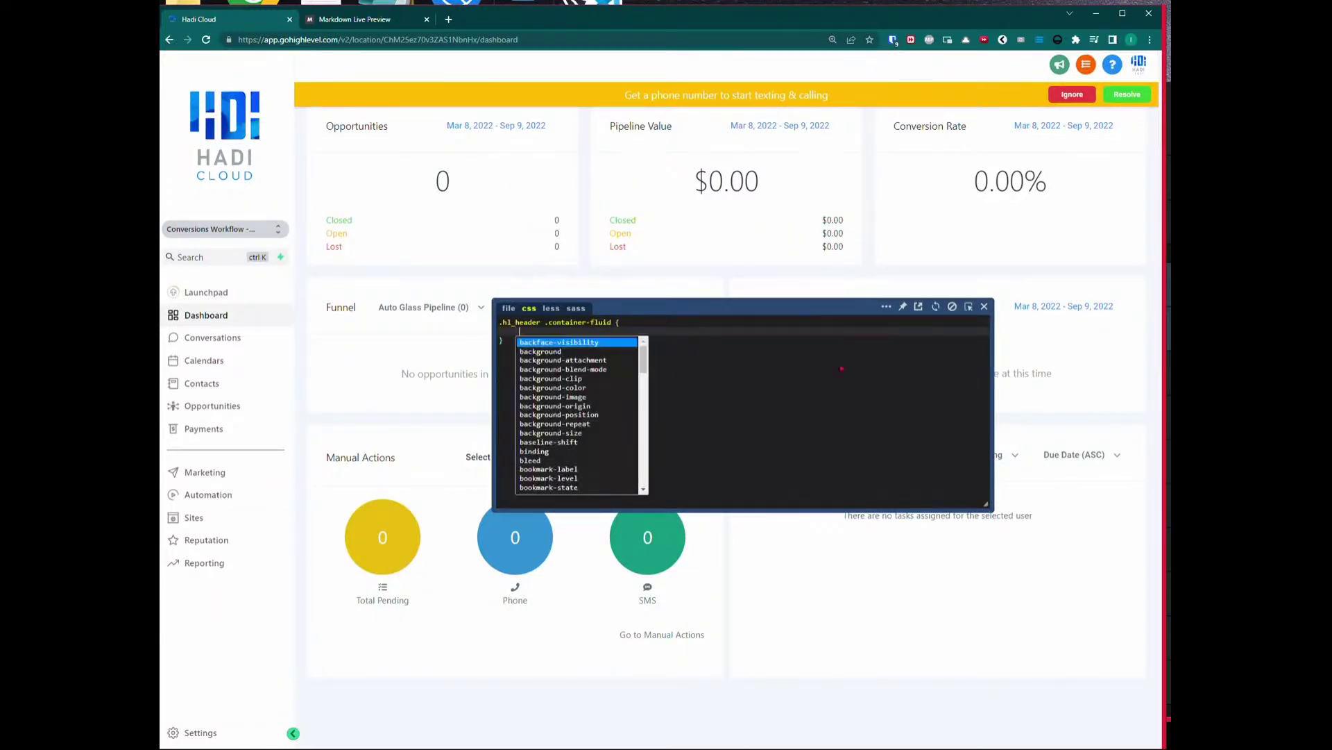
key(Down)
key(Down)
key(Down)
key(Down)
key(Down)
key(Return)
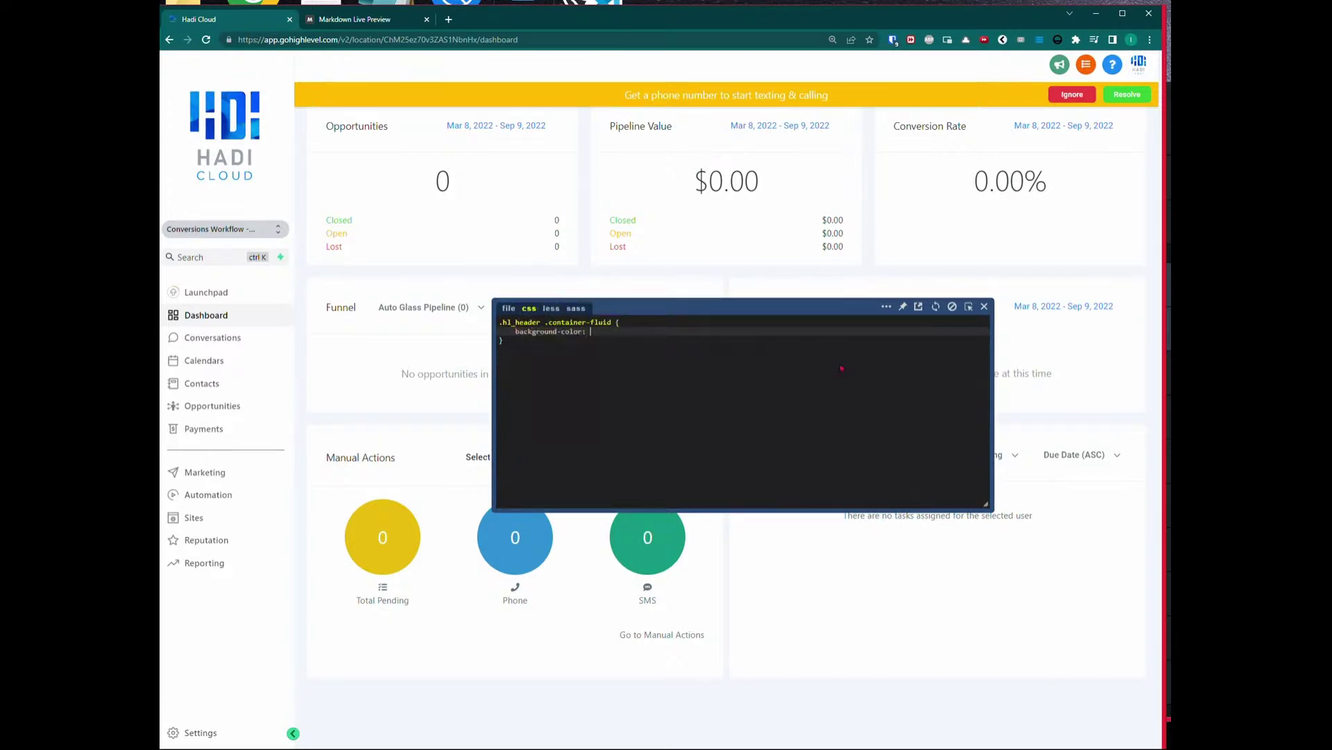
text(pur)
key(Return)
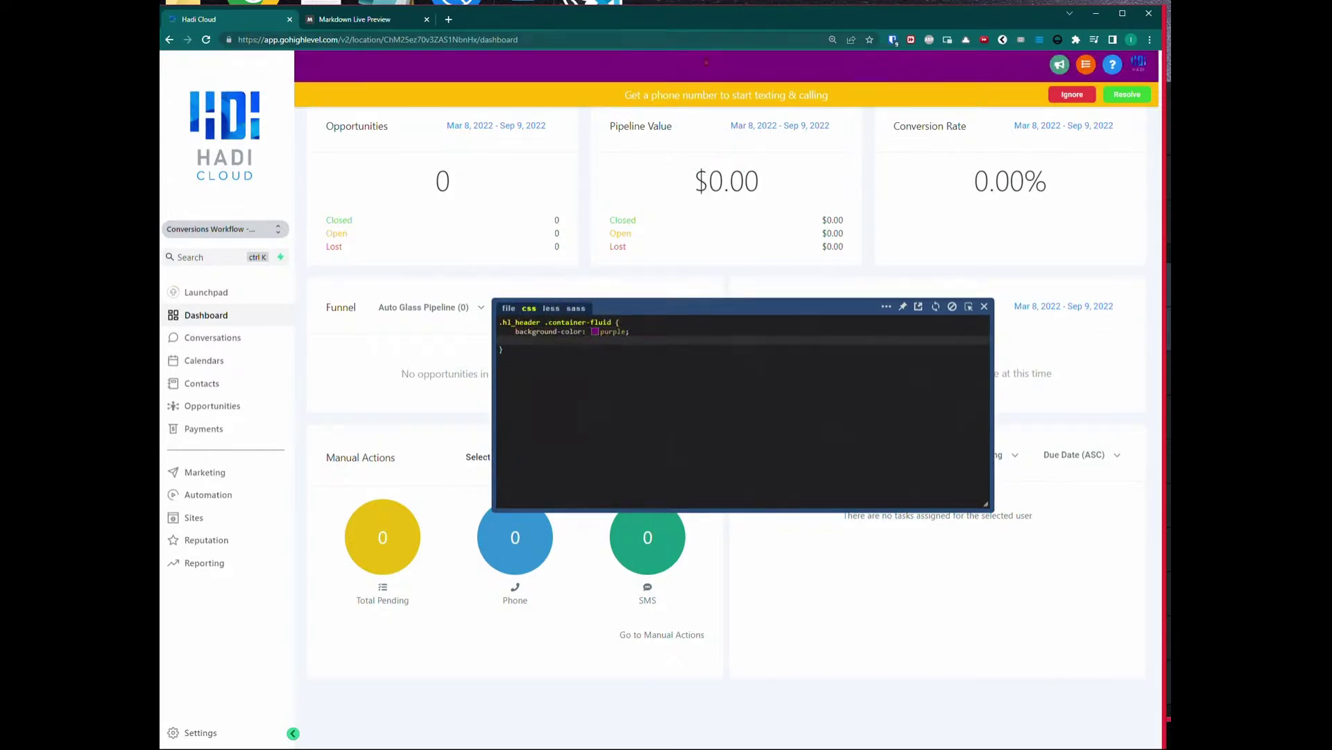
Step: Open cssgradient.io in a new browser tab and copy the orange-to-yellow gradient from its Grabient backgrounds
key(ctrl+t)
text(cssgradient.io)
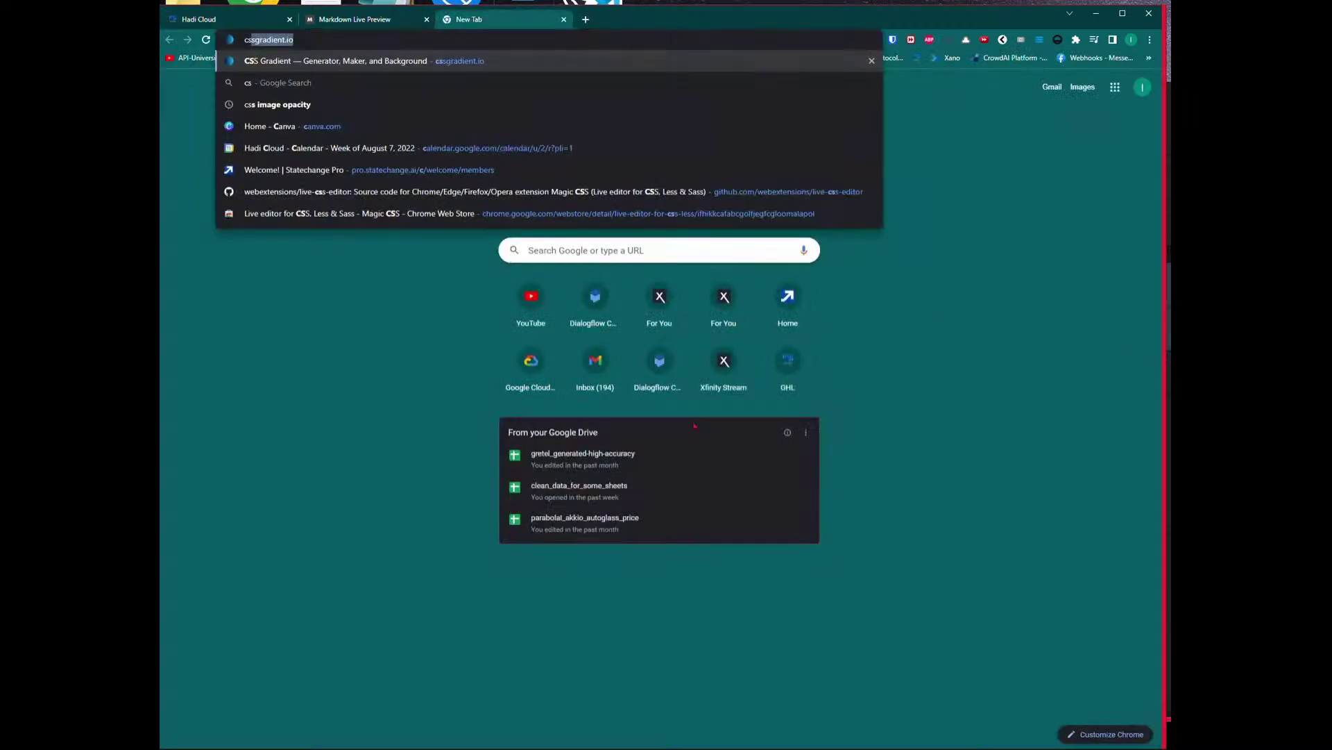
key(Return)
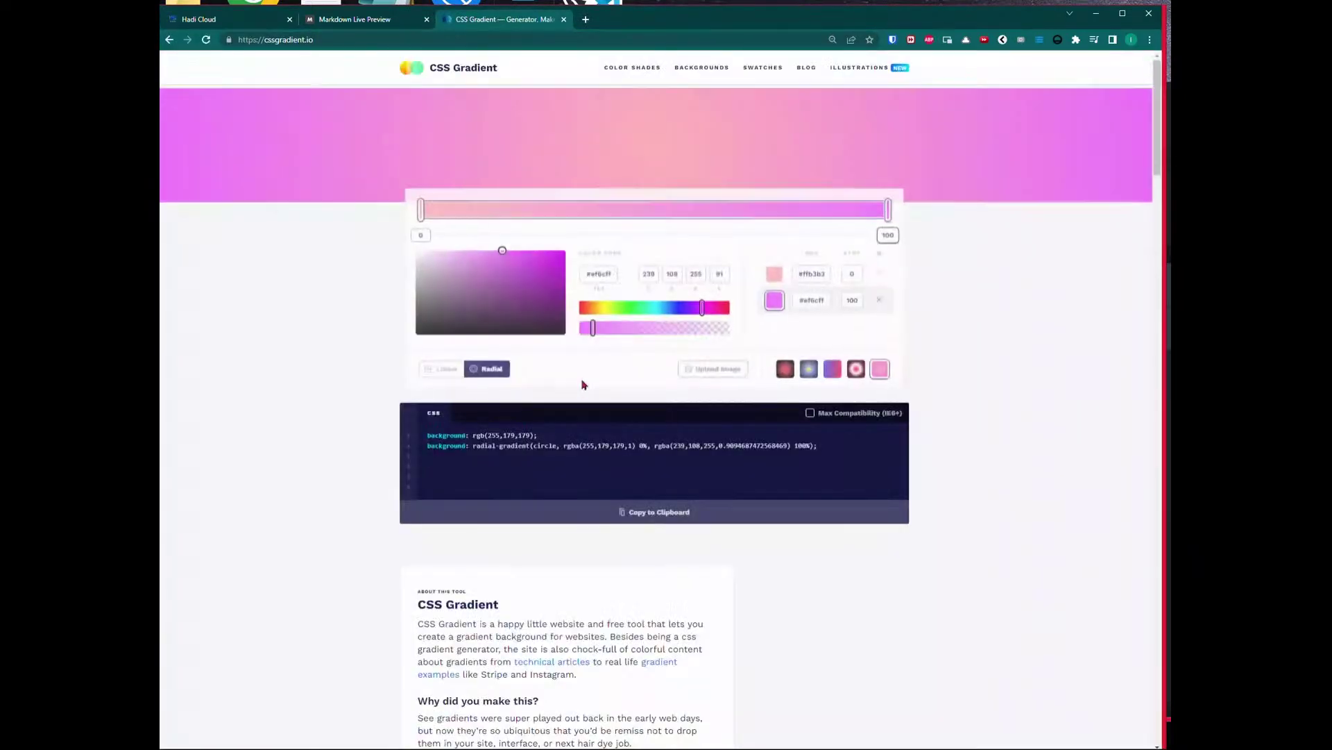
click(633, 69)
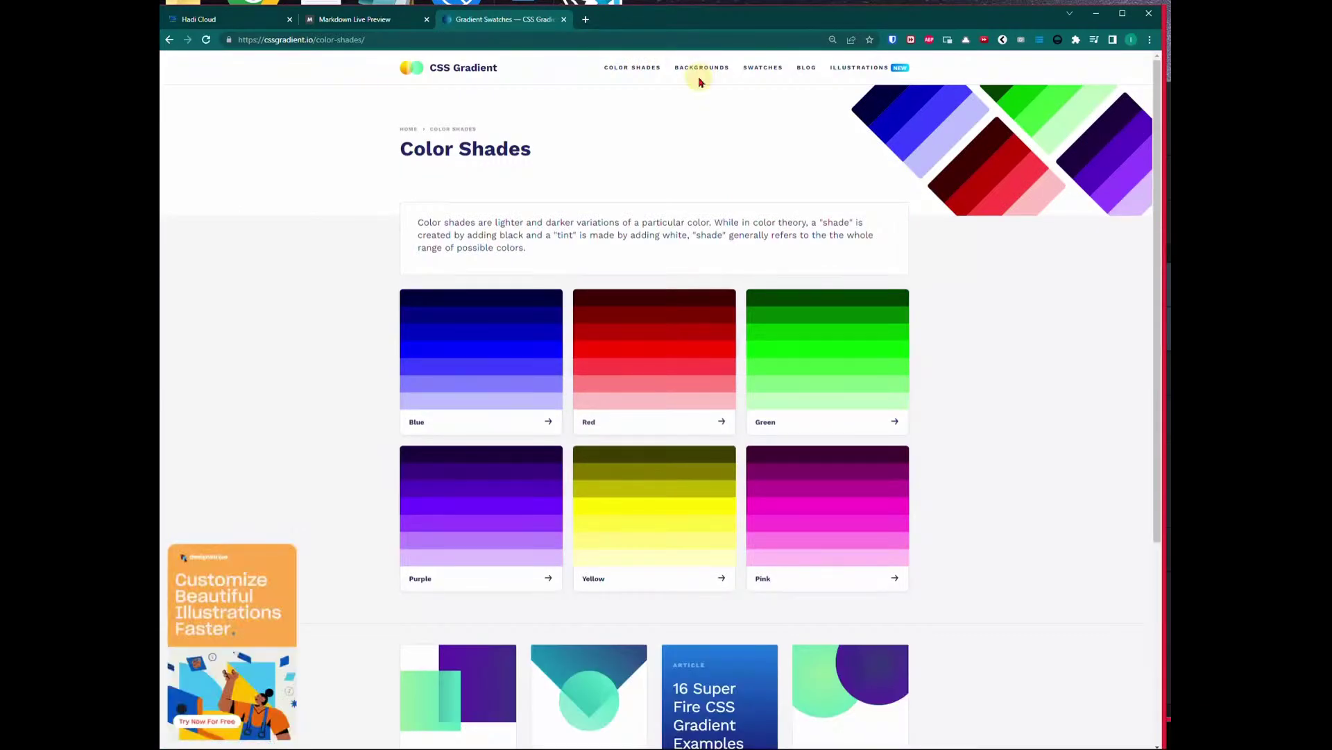
click(722, 67)
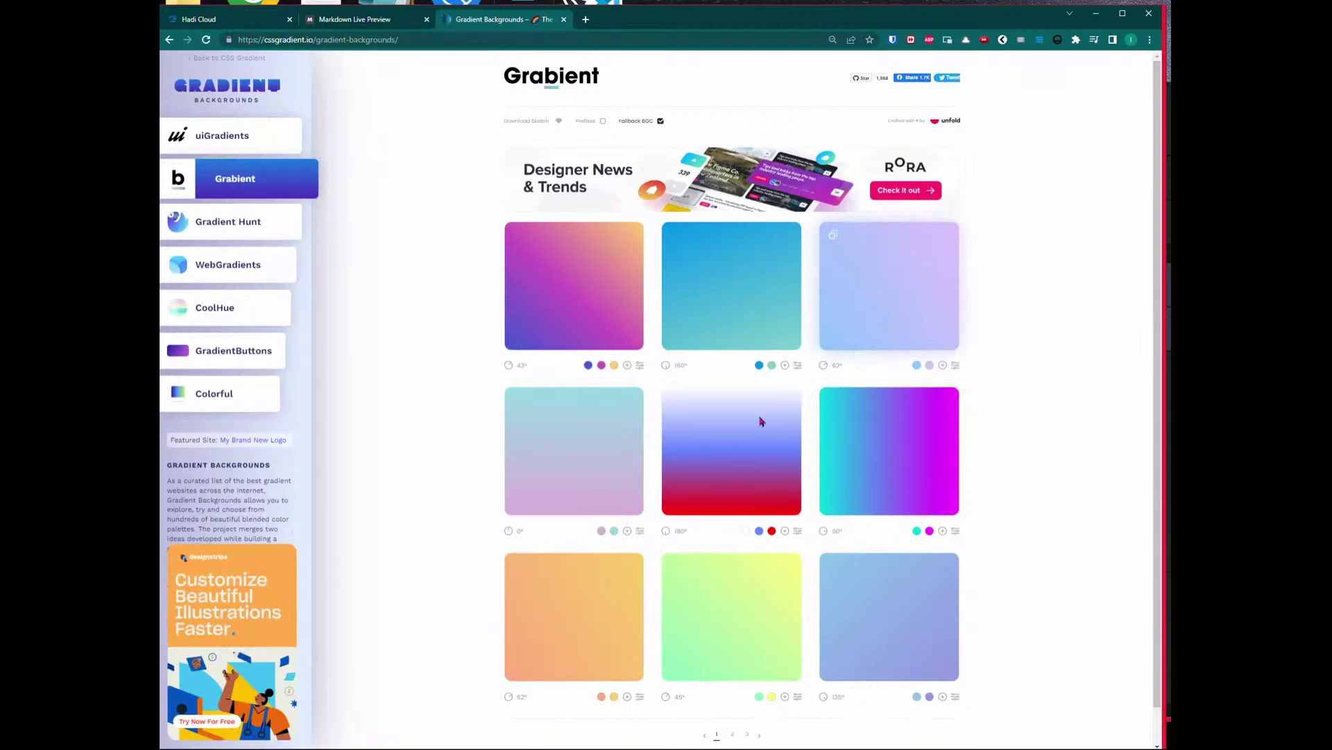
scroll(694, 611, down, 1)
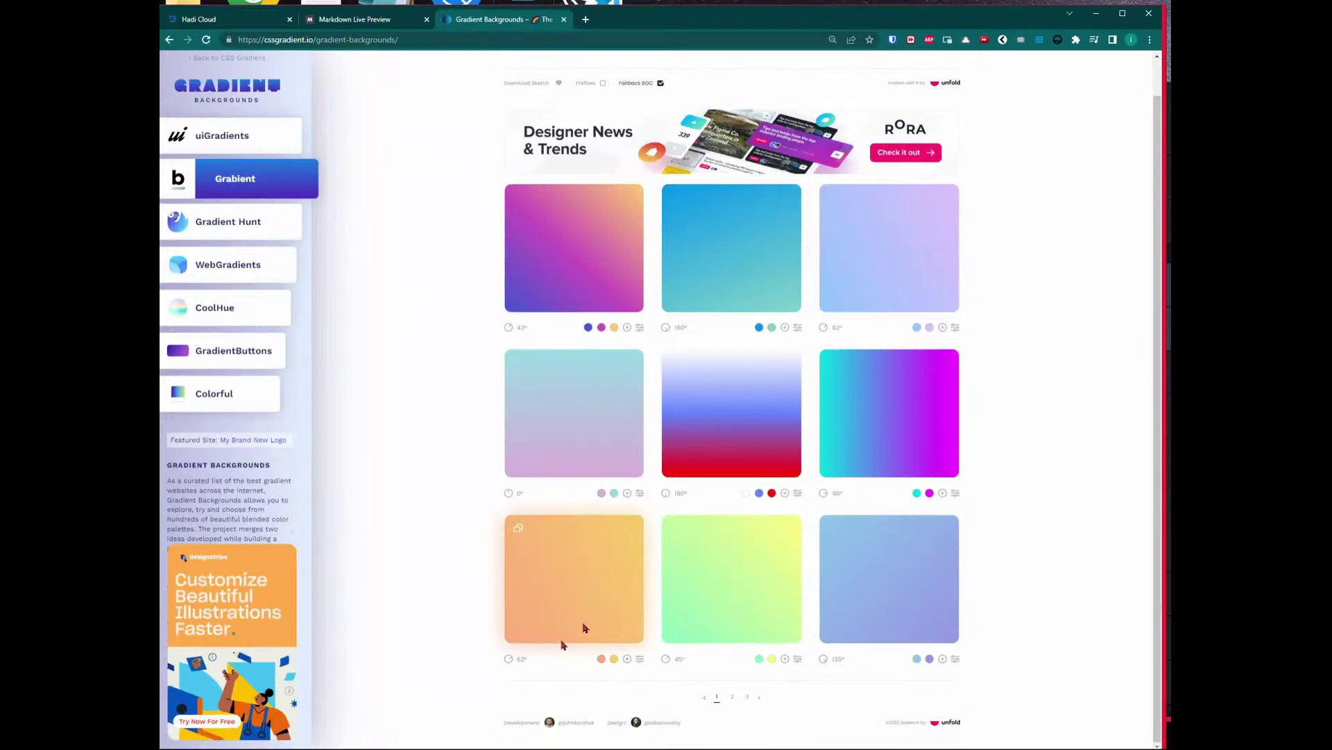
click(521, 529)
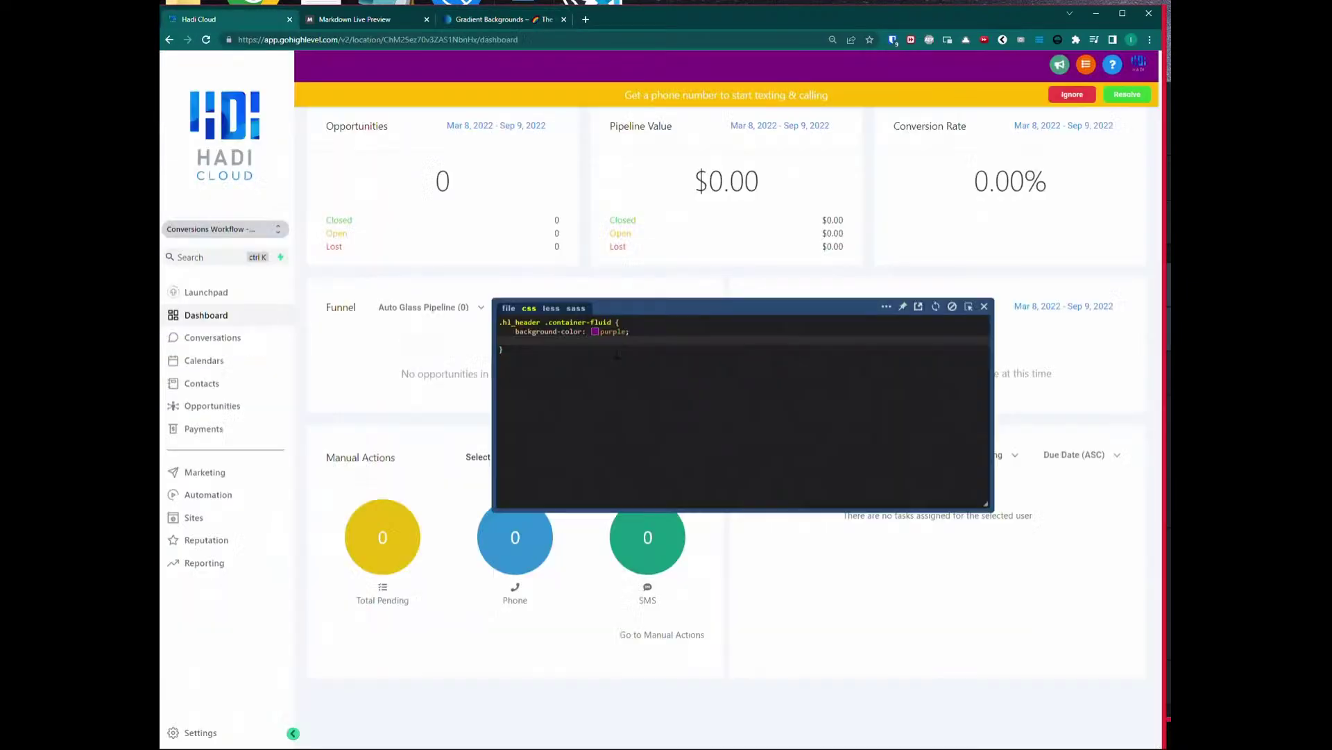
Step: Replace the background color in the dashboard's header rule with the copied linear-gradient background-image
click(650, 322)
click(650, 332)
key(shift+Home)
key(ctrl+v)
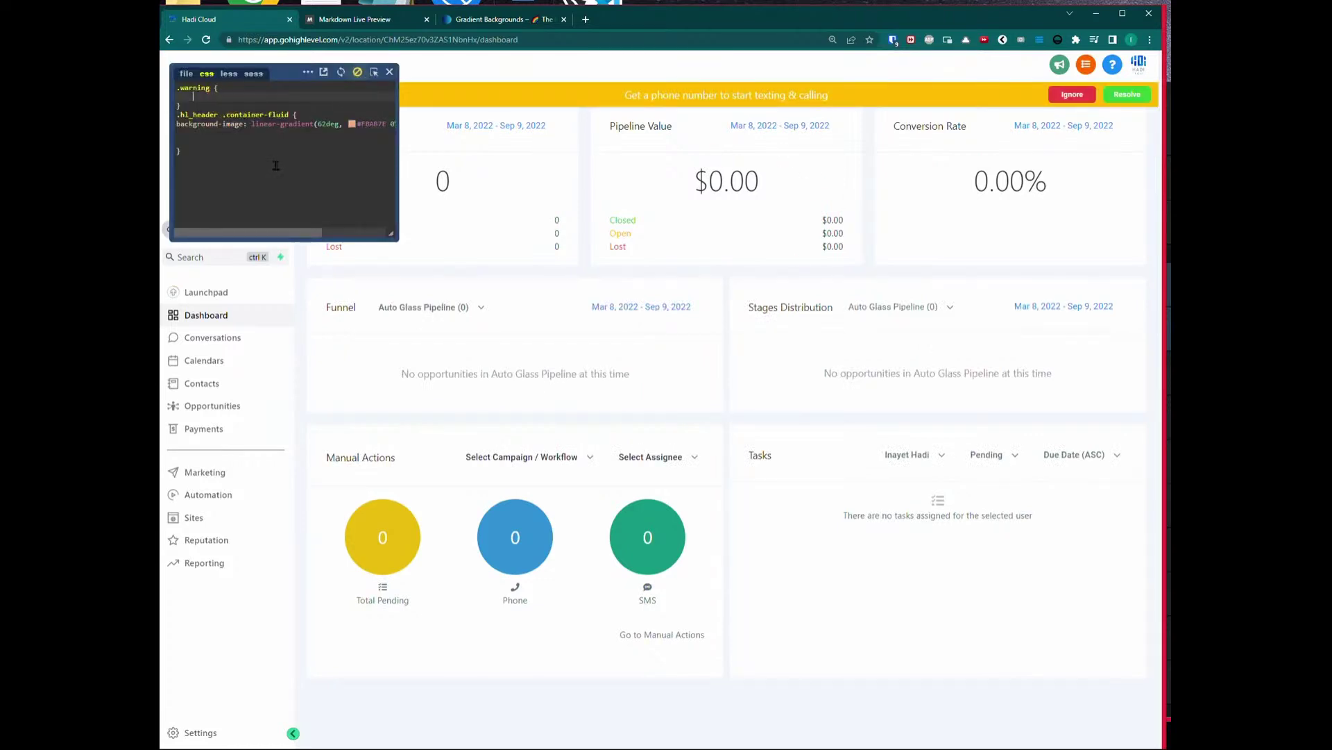
Step: Hide the phone number banner with display: none in the .warning rule, and reactivate the custom CSS with the editor moved clear of the header
text(display: none;)
key(Return)
click(259, 163)
click(263, 99)
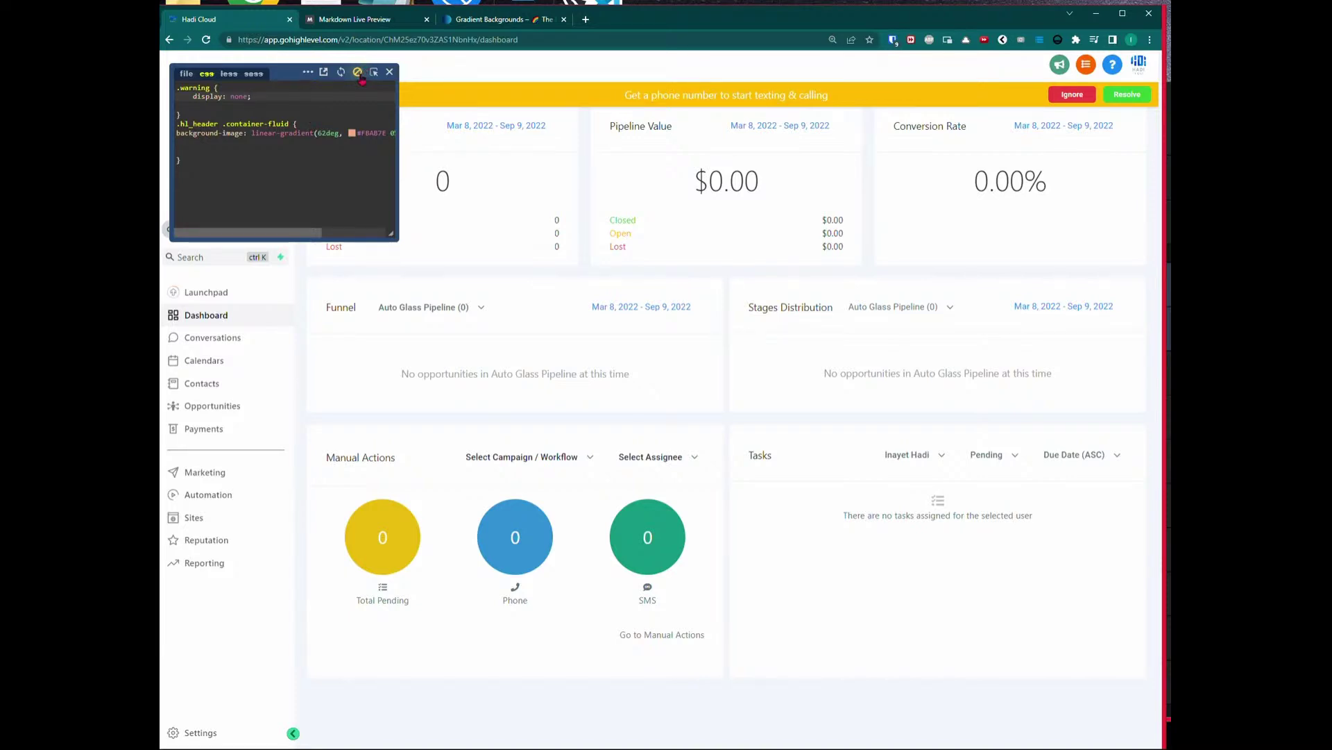
click(357, 72)
drag(277, 72, 797, 334)
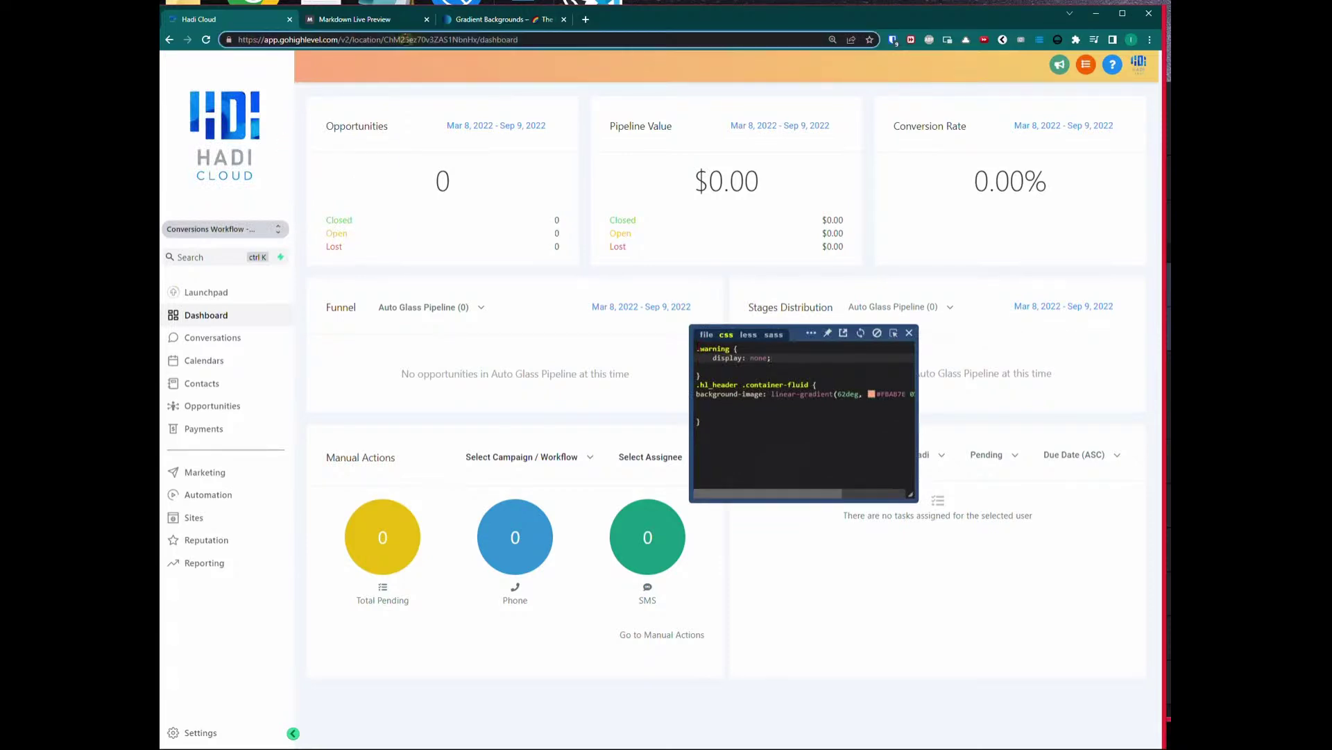
click(767, 348)
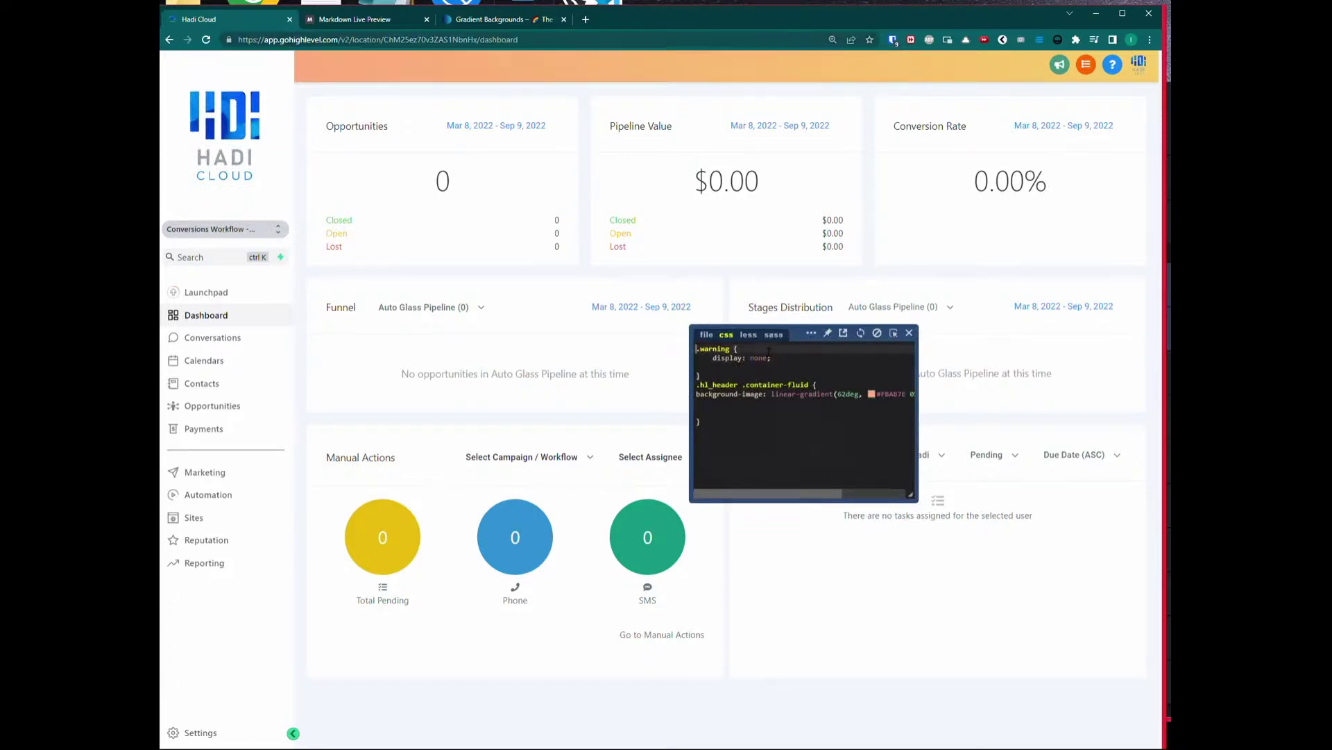
key(ctrl+v)
key(BackSpace)
click(759, 412)
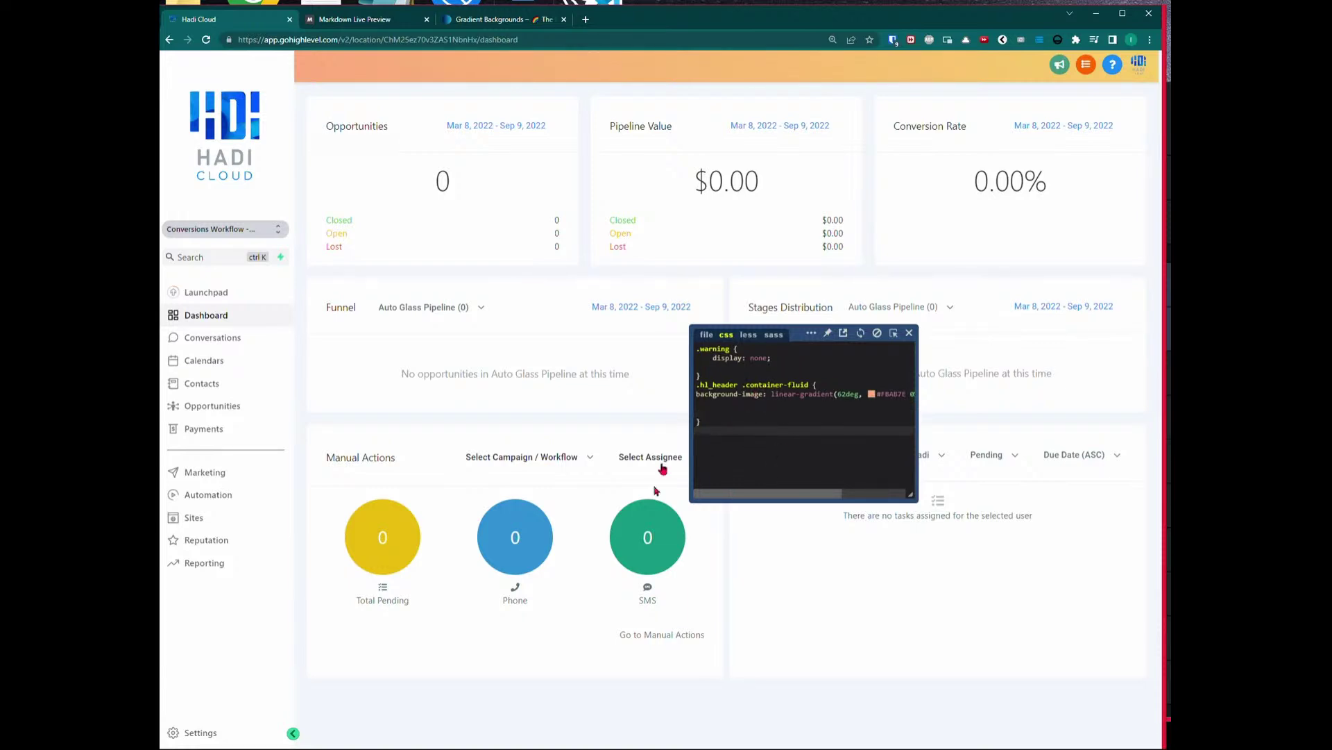
Step: Copy the CSS block under Customize Sub Account Through CSS Changes from the Markdown Live Preview notes
key(ctrl+Tab)
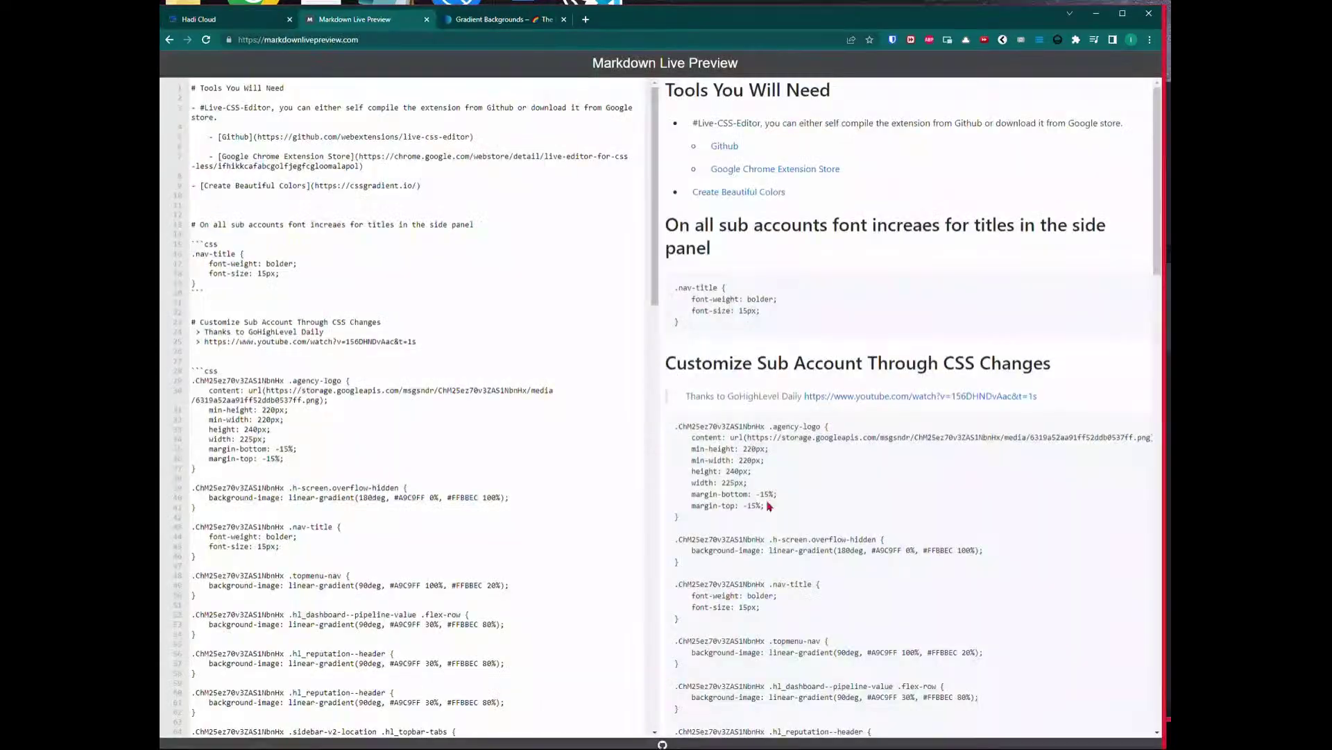
scroll(785, 416, down, 3)
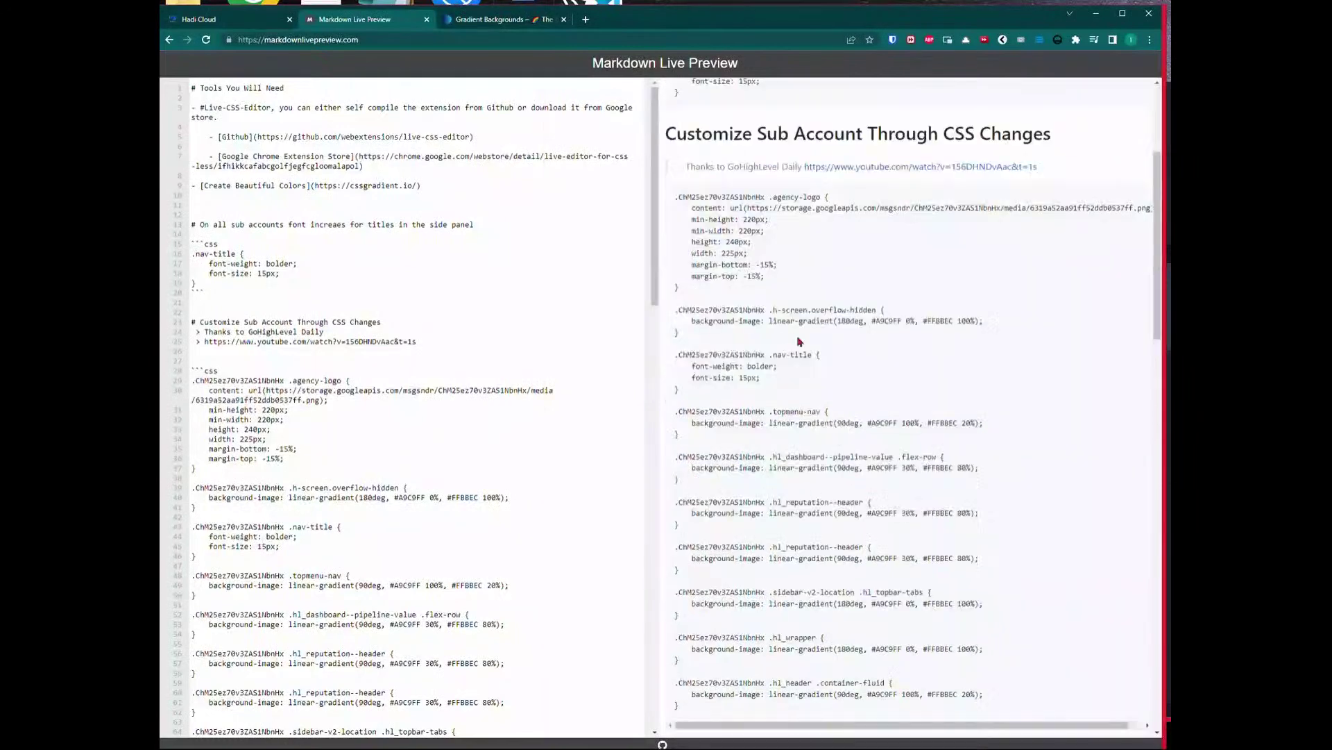
scroll(714, 318, down, 1)
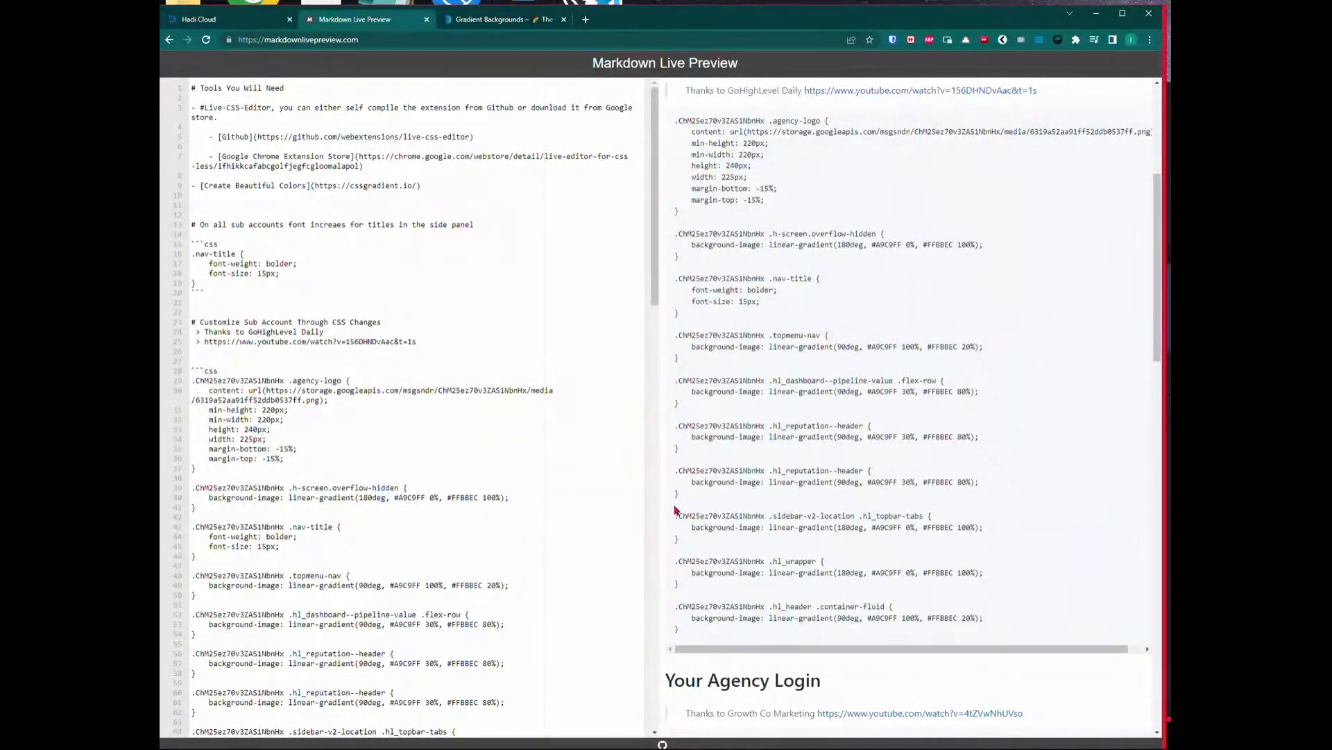
click(793, 420)
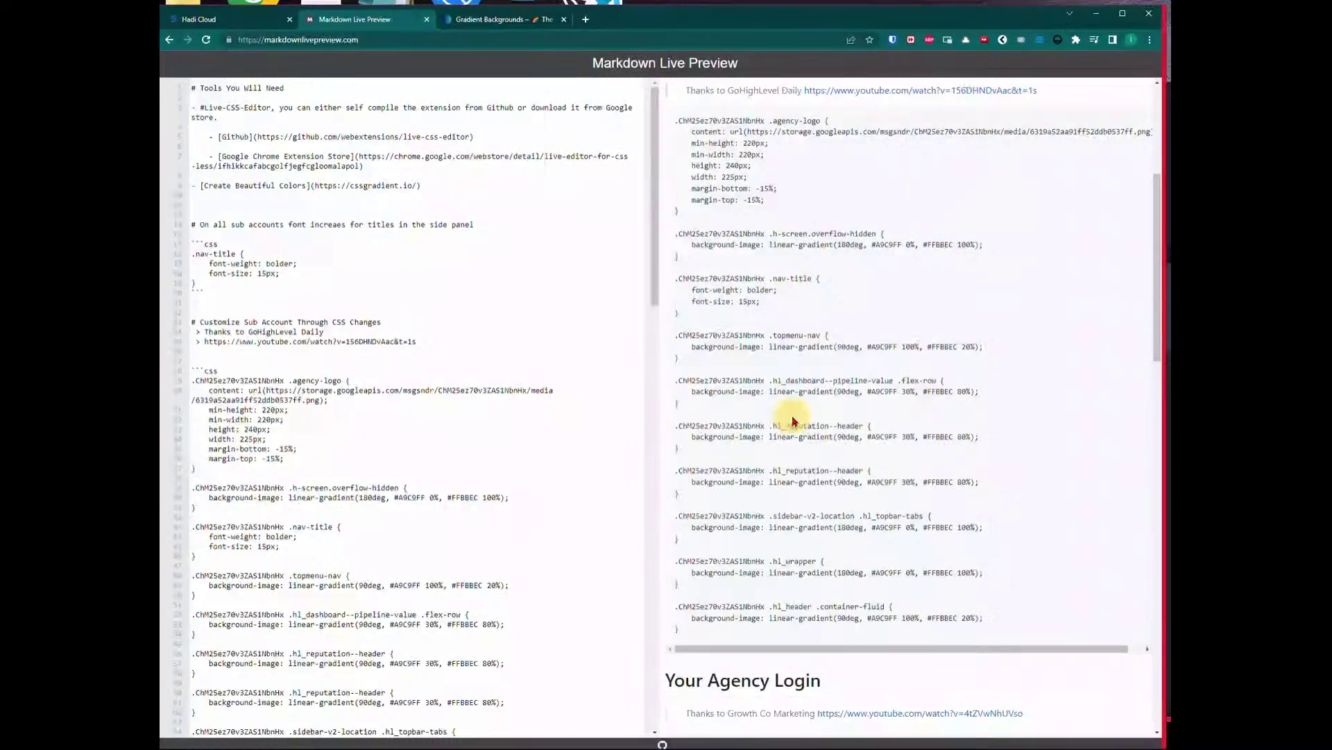
scroll(739, 322, up, 2)
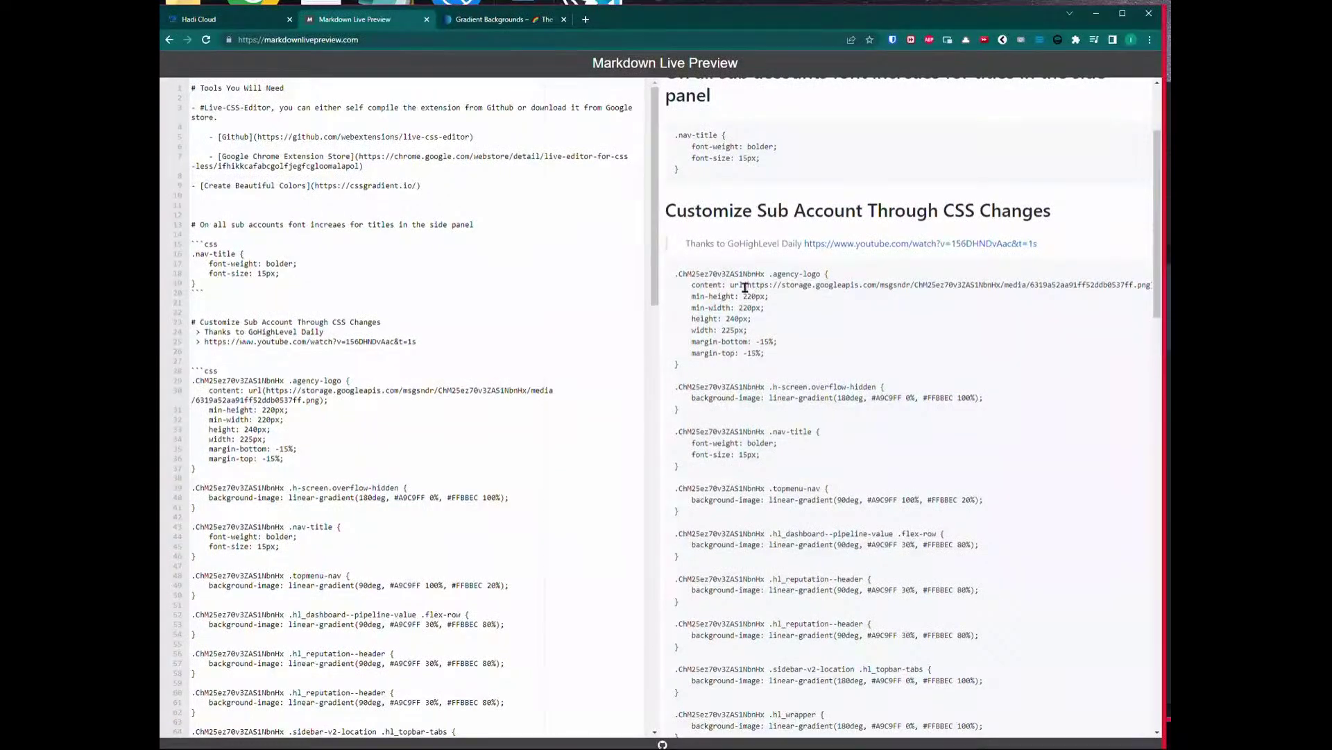
drag(750, 285, 1087, 273)
click(911, 294)
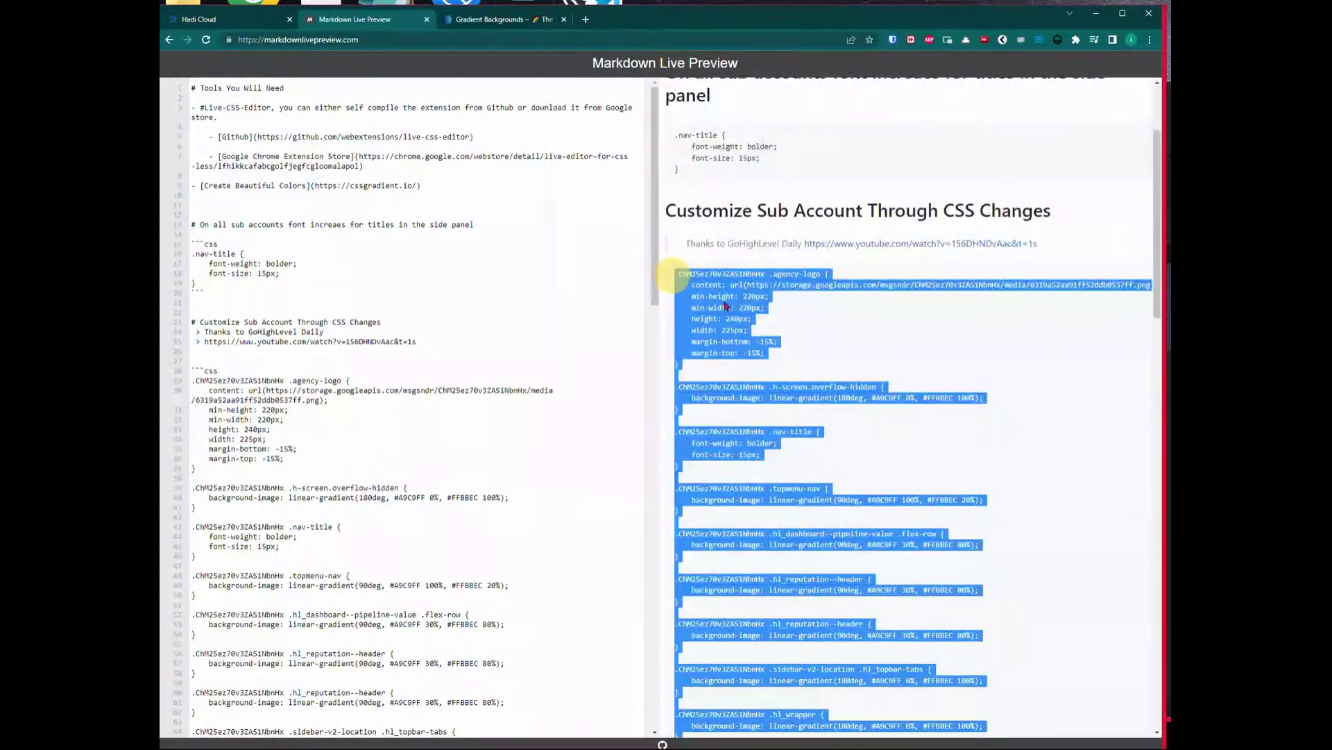
Step: Return to Hadi Cloud, switch from the sub-account to the agency level and open the Company settings
key(ctrl+shift+Tab)
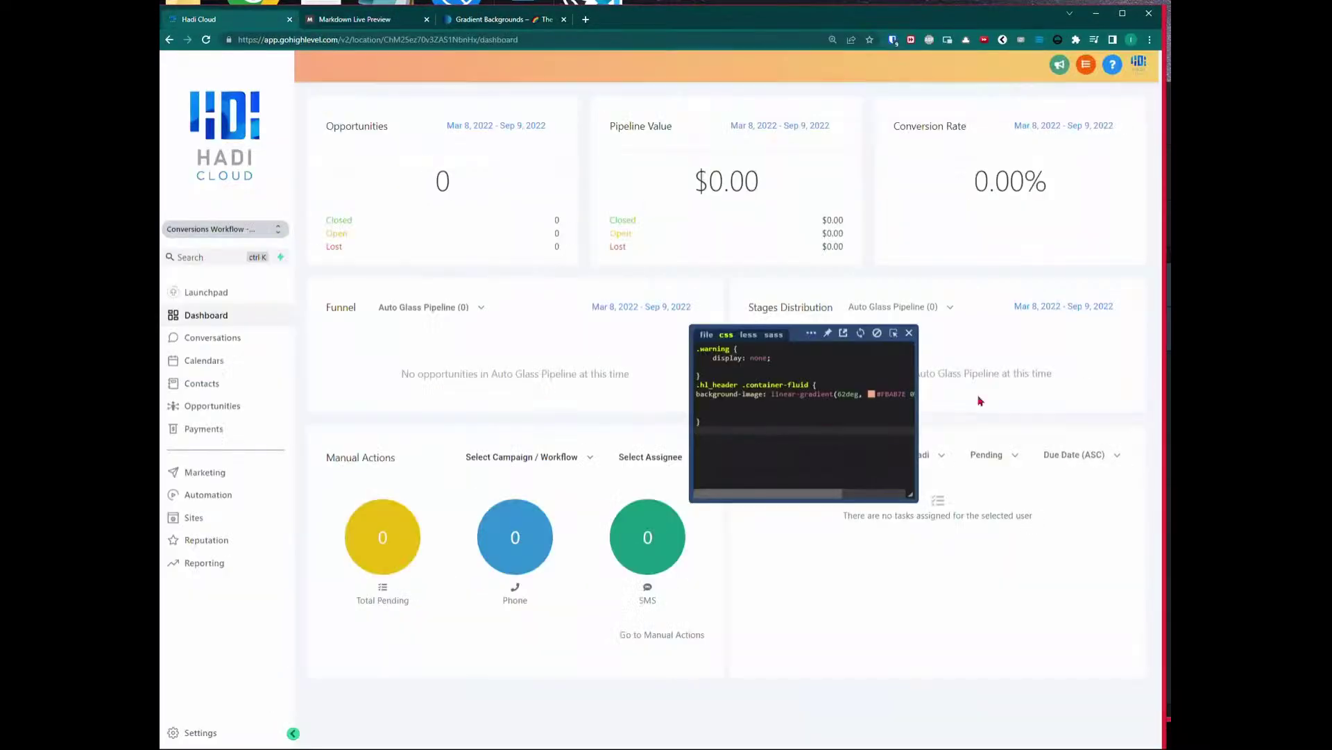
click(277, 230)
click(397, 154)
click(206, 737)
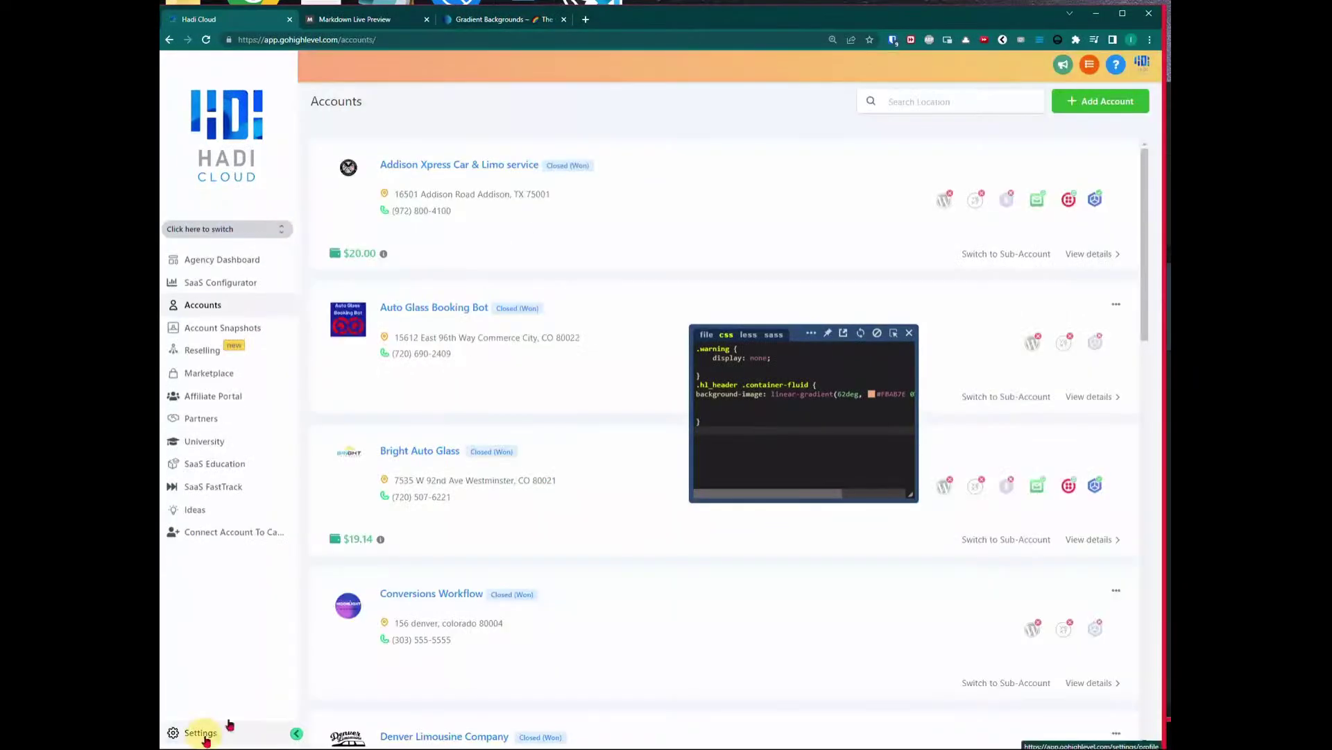
click(214, 335)
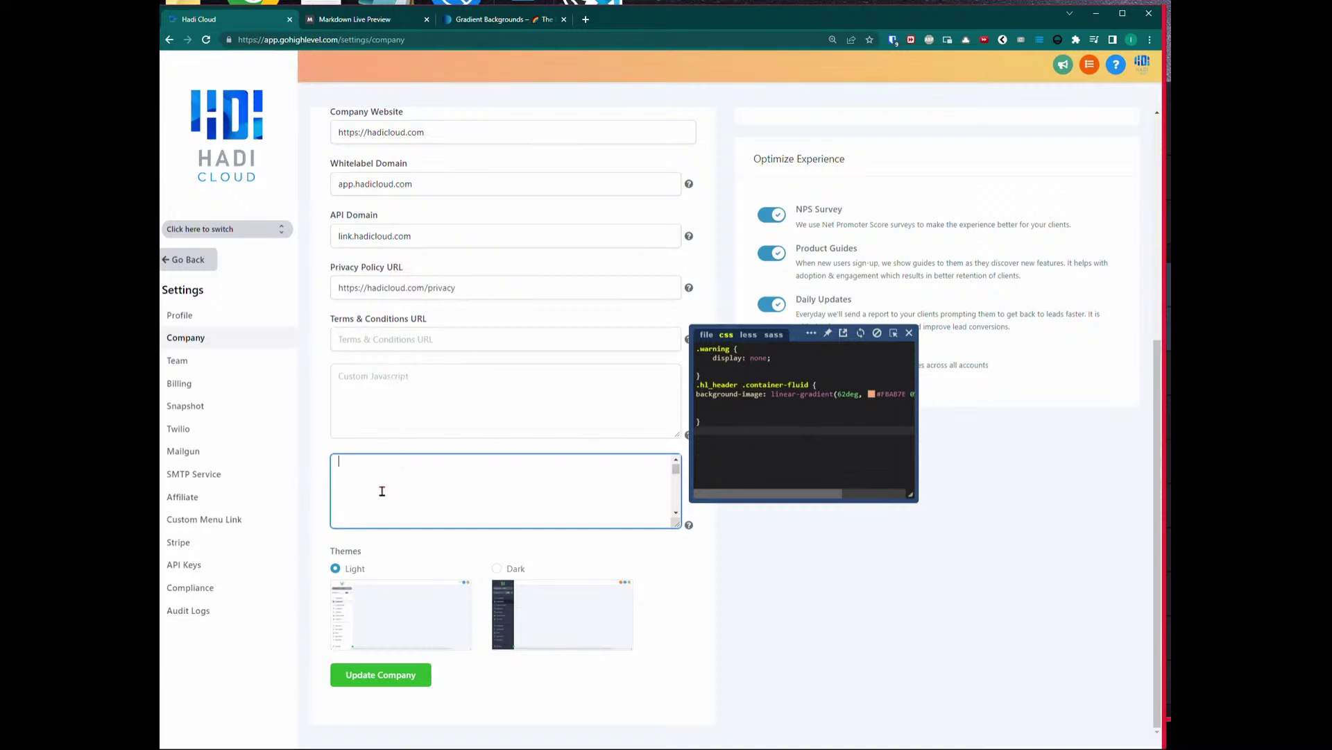
Step: Paste the copied sub-account CSS at the start of the company's custom CSS, remove the extra blank line and update the company
click(407, 460)
key(ctrl+v)
scroll(410, 502, down, 1)
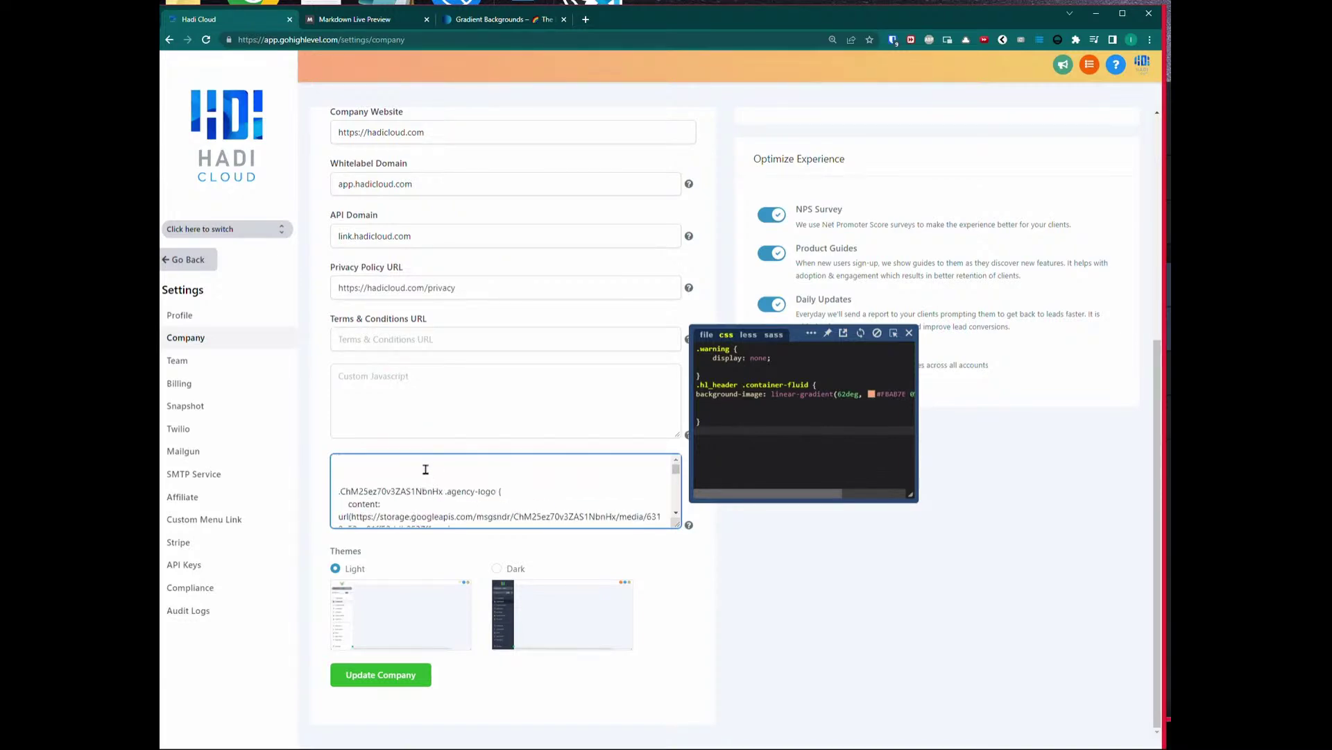
click(368, 459)
key(Delete)
click(406, 677)
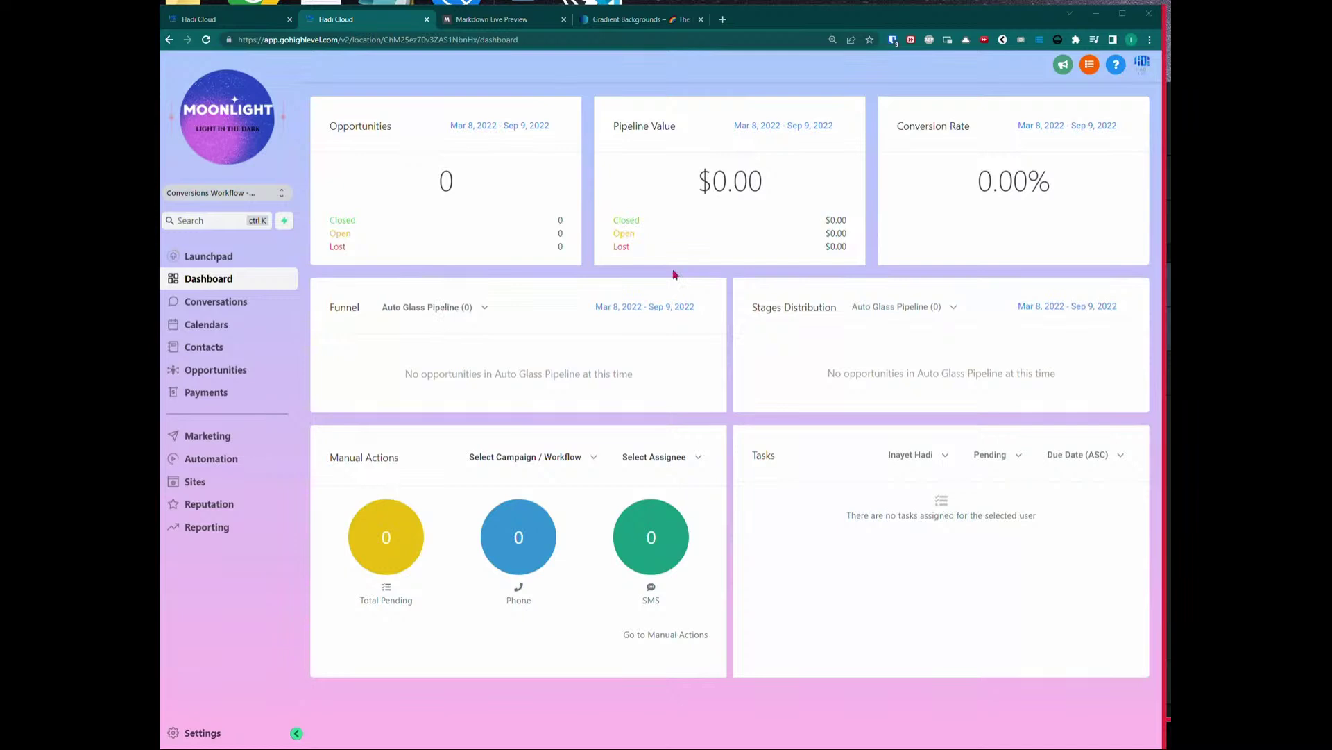
Step: Check the restyled Conversations and Opportunities pages and pick the Calendars navigation entry to get its CSS selector
click(216, 301)
click(226, 370)
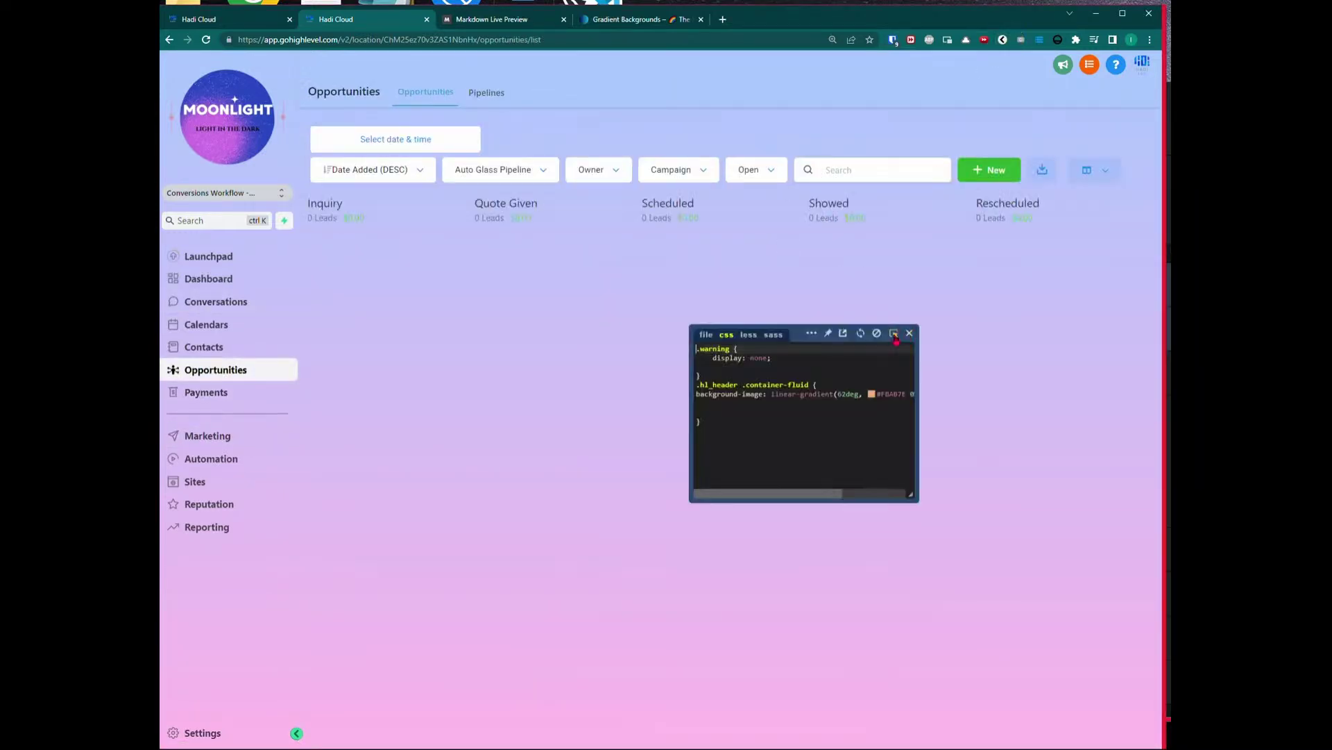
click(894, 336)
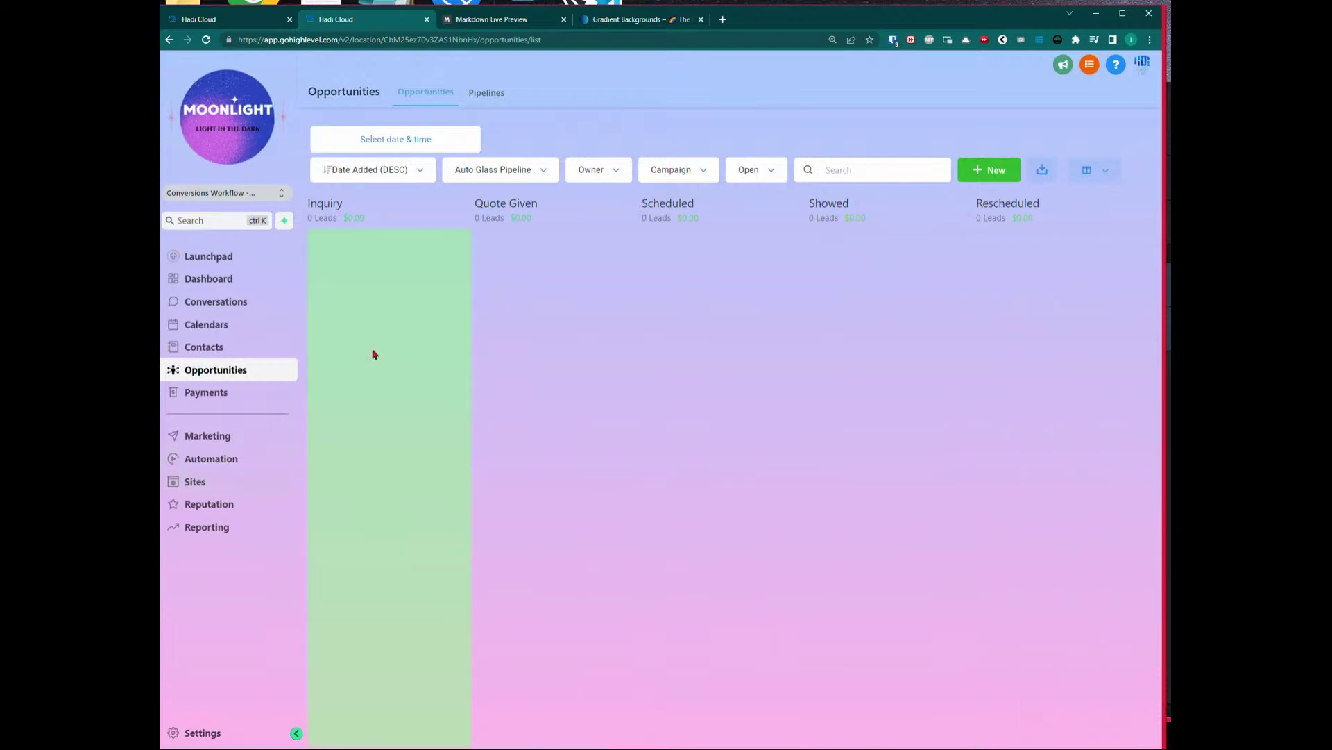
click(206, 324)
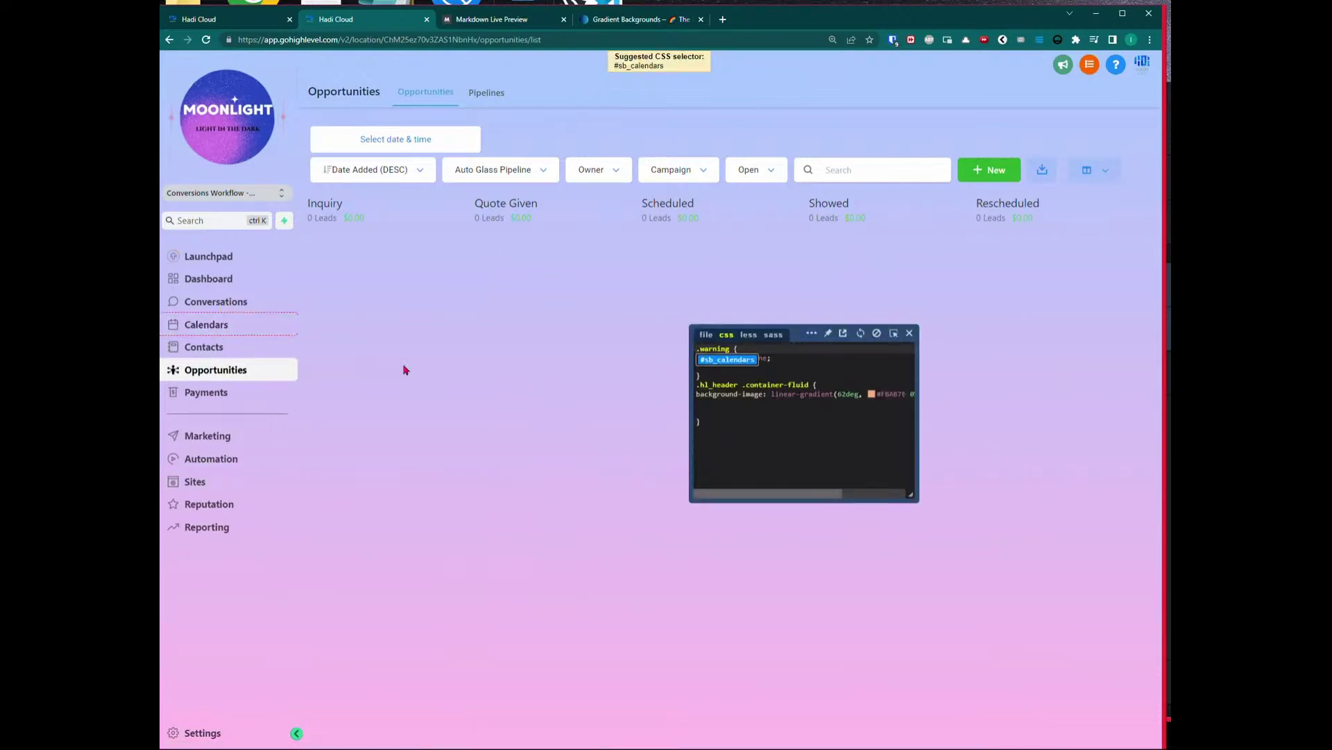
Step: Open the Calendars page and pick Thursday's schedule column to start a CSS rule for its .tui-full-calendar-time-date-schedule-block-wrap selector
click(247, 332)
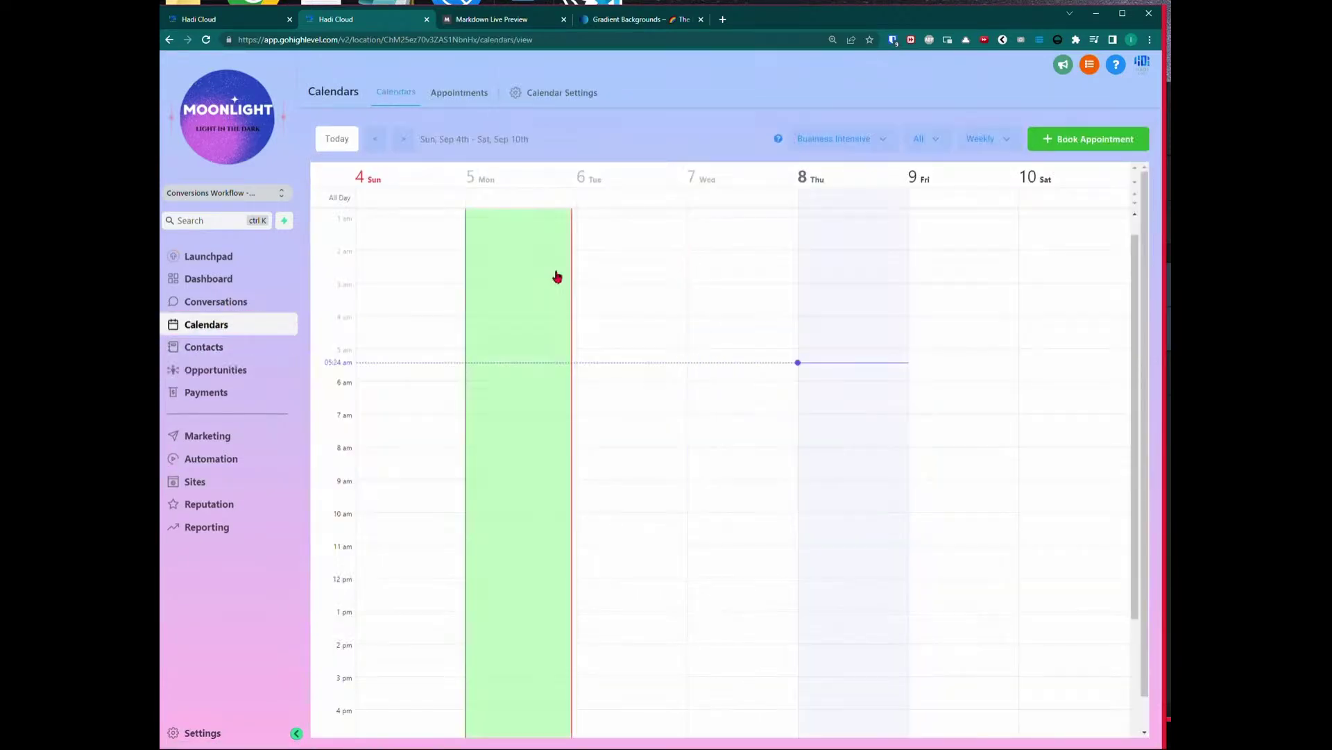
click(804, 363)
click(803, 370)
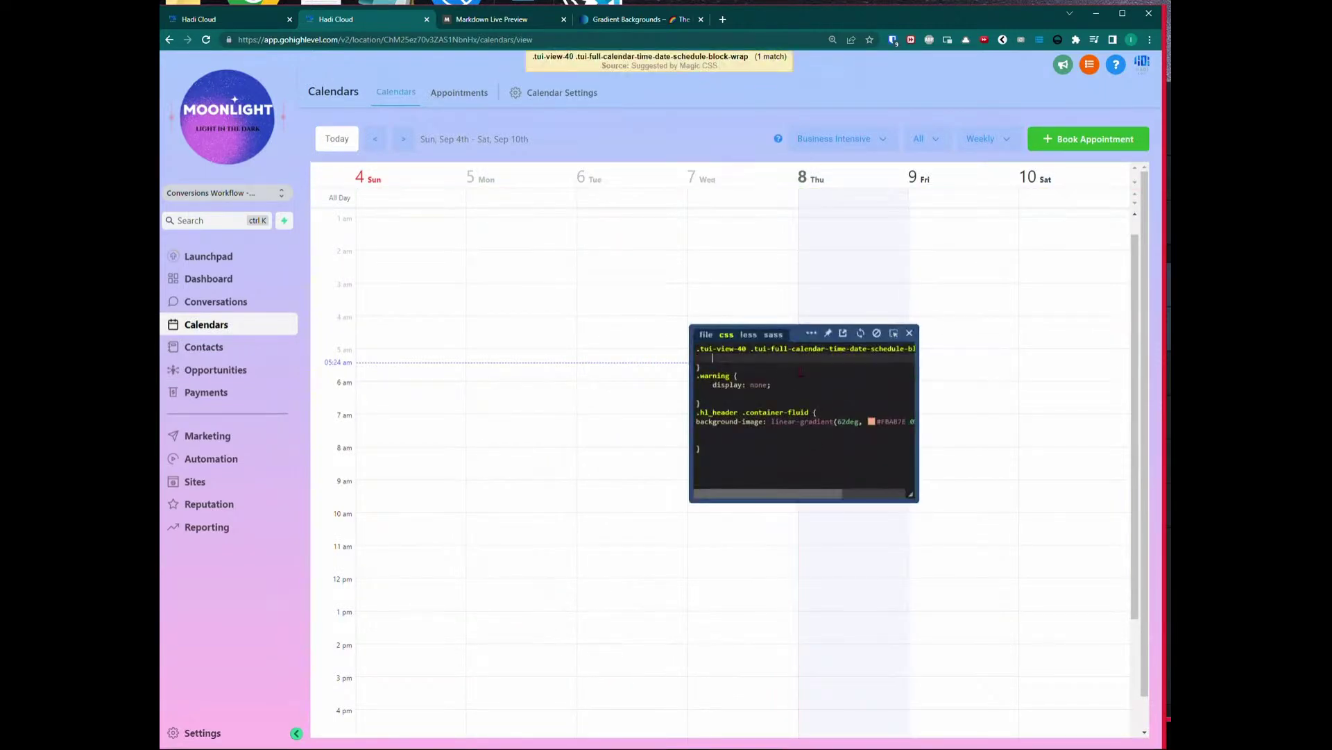
Step: Give the Thursday schedule column's CSS rule a background-color of blue
text(back)
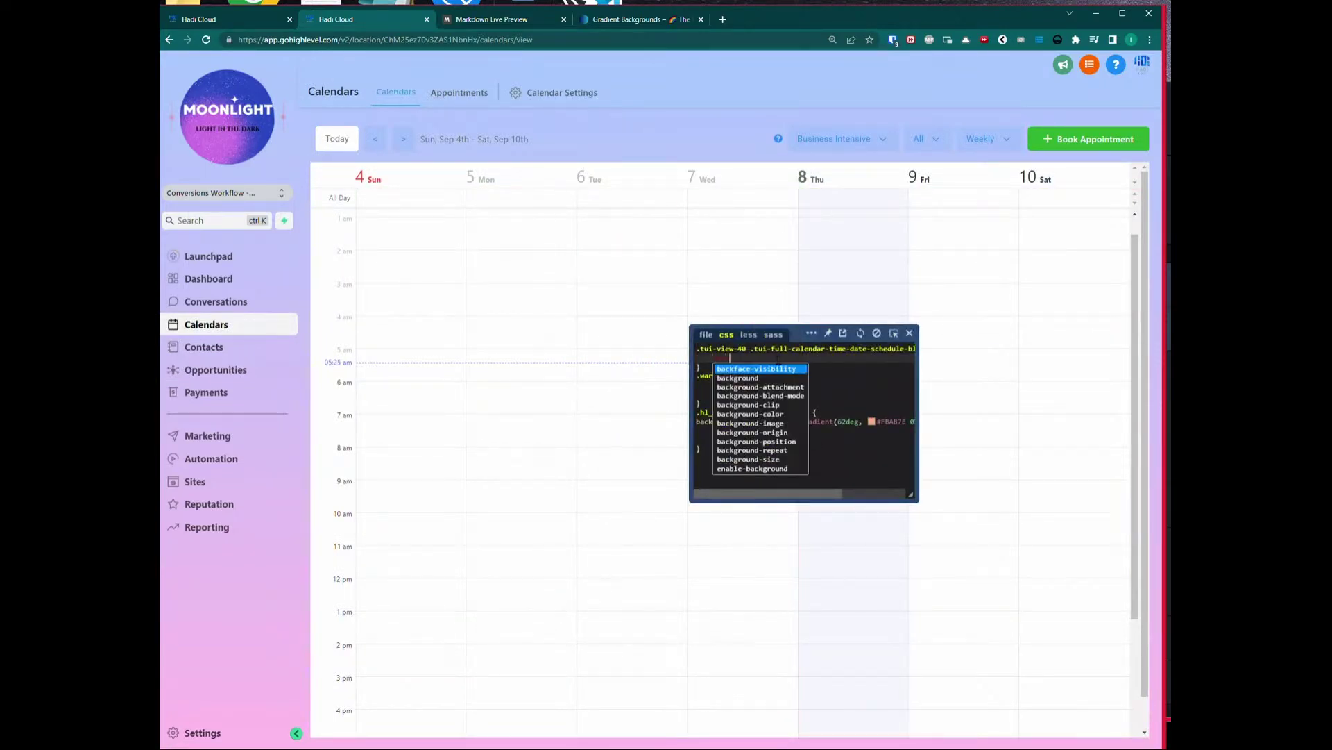
key(Down)
key(Down)
key(Down)
key(Down)
key(Down)
key(Return)
text(blue)
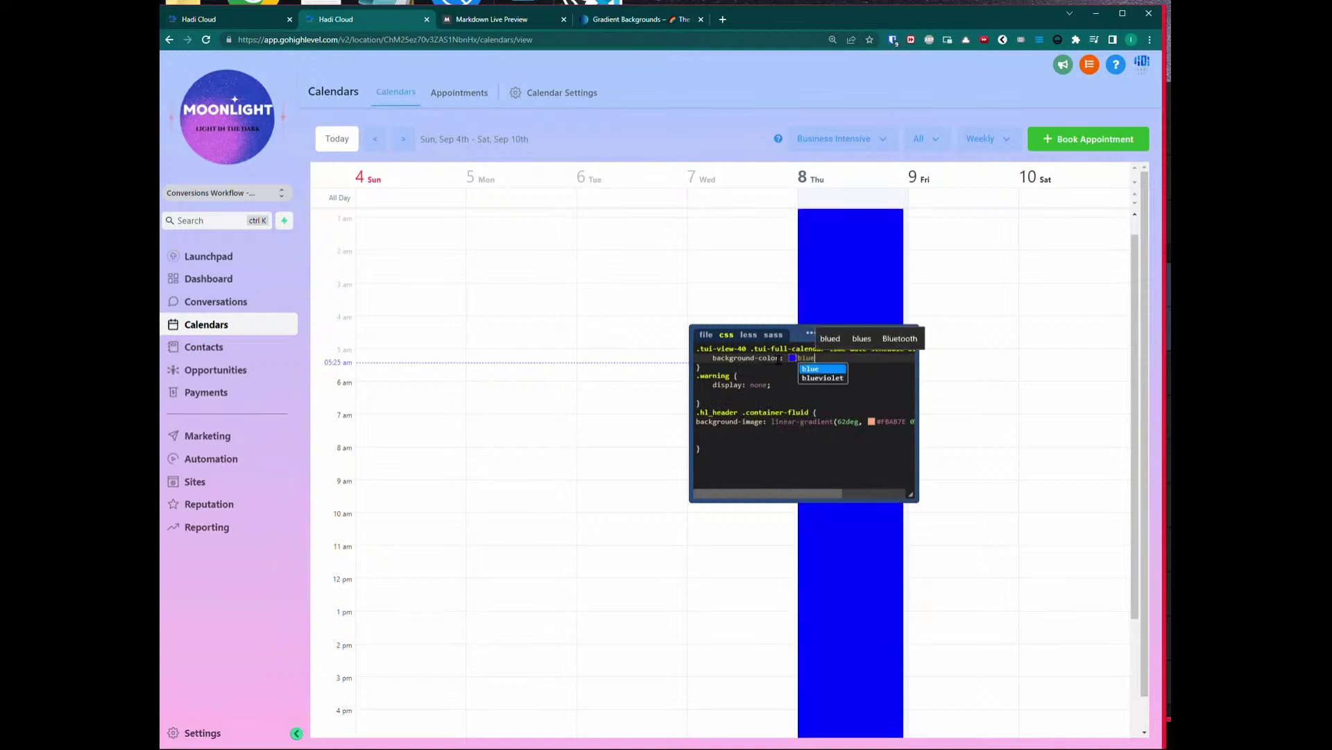
text(;)
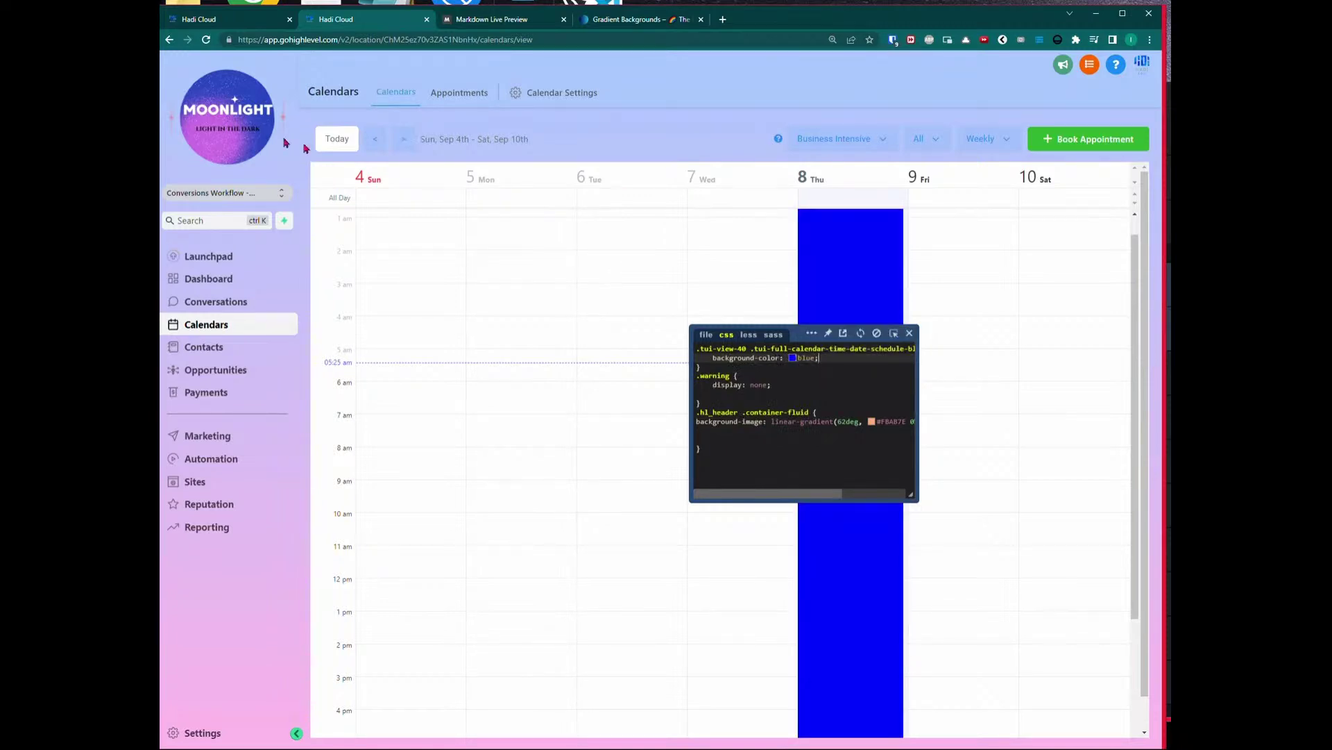
Step: Page through the following weeks of the calendar to check how the blue background rule applies there
click(403, 139)
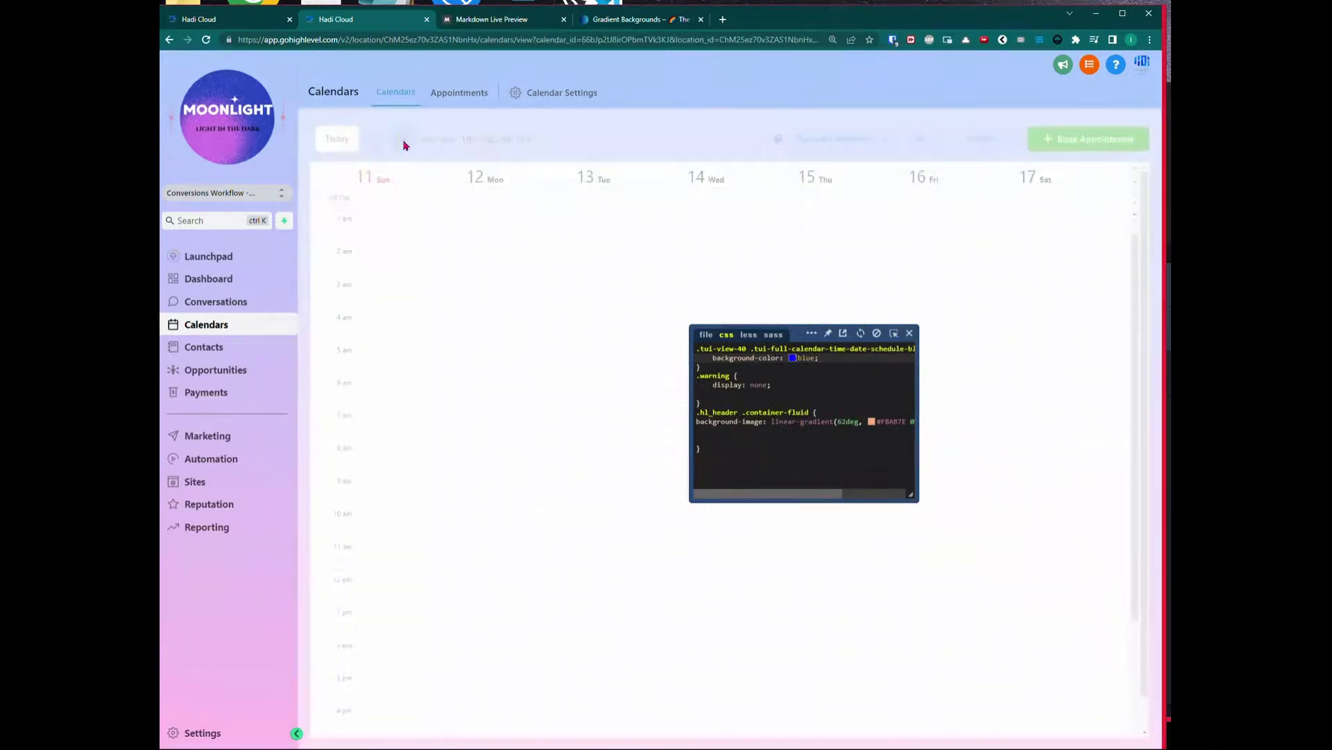
click(402, 139)
click(397, 143)
click(374, 140)
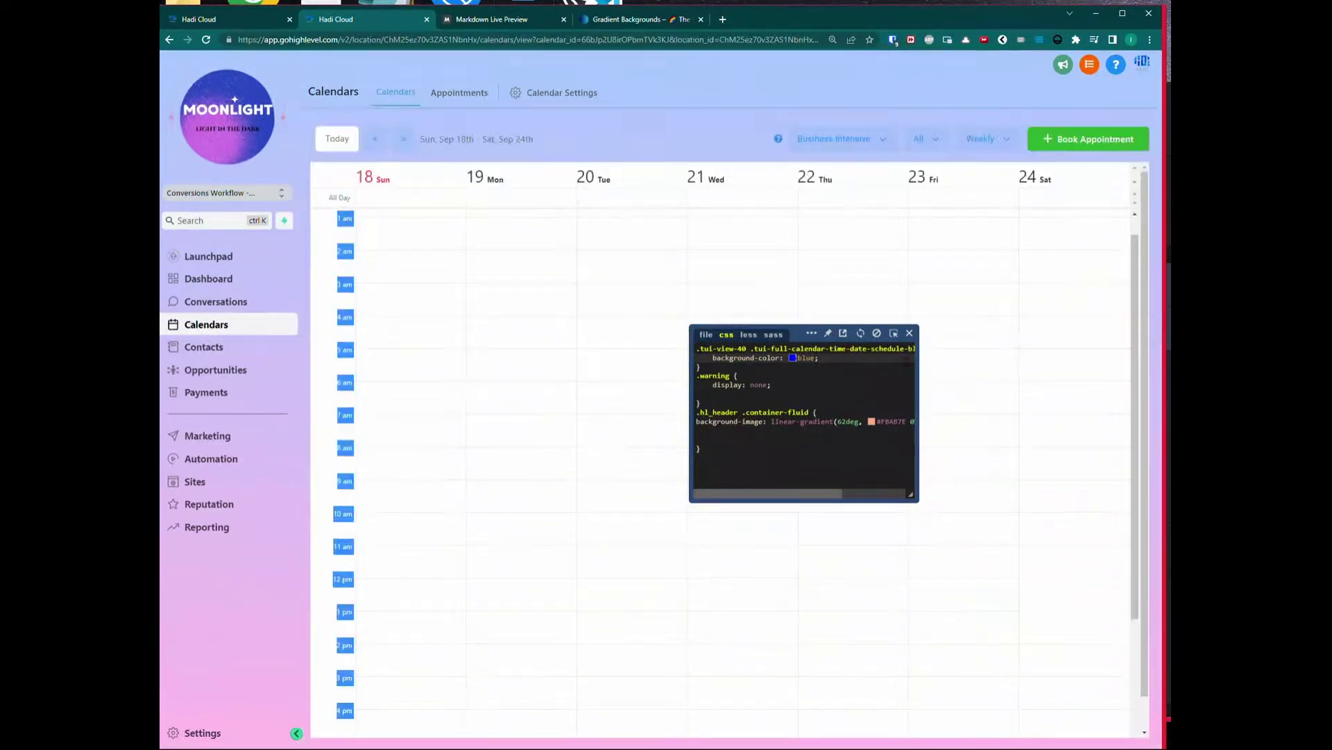
Step: Enlarge the CSS editor and remove the .tui-view-40 prefix so the rule targets only .tui-full-calendar-time-date-schedule-block-wrap
drag(912, 496, 1125, 658)
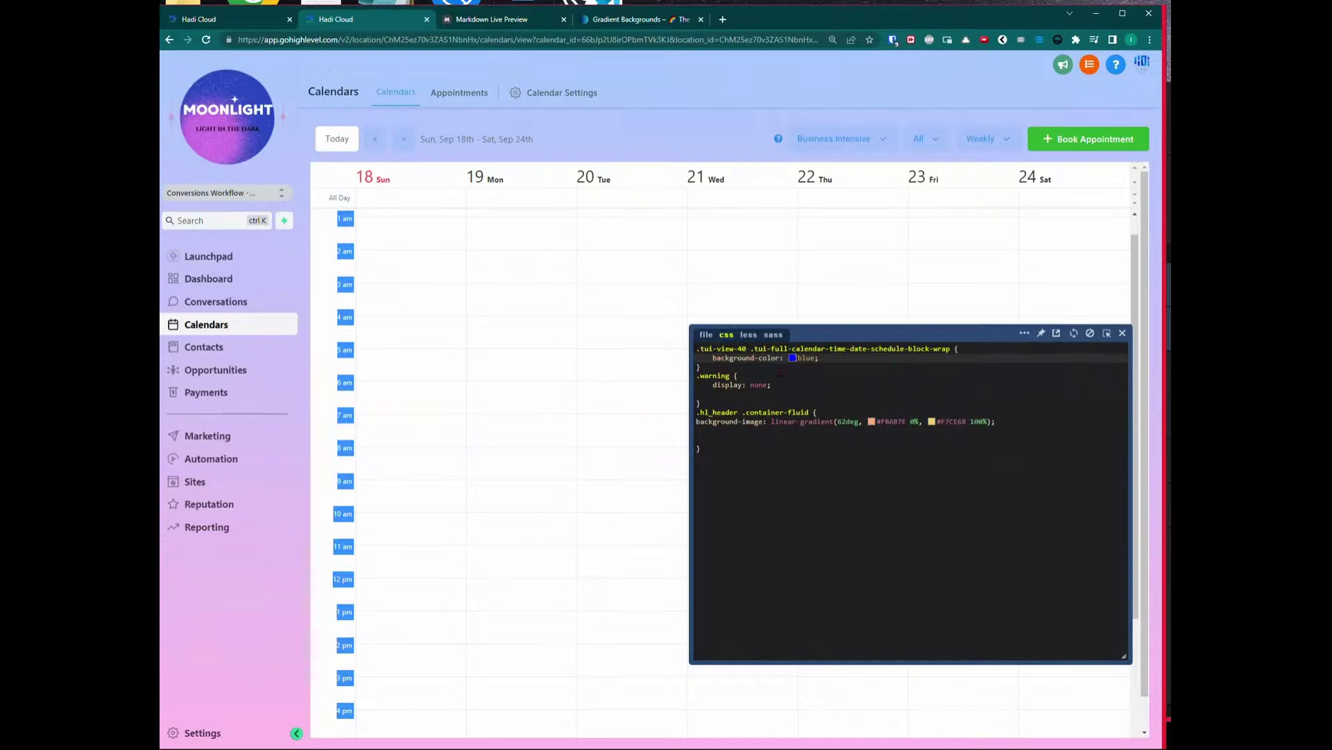
click(754, 346)
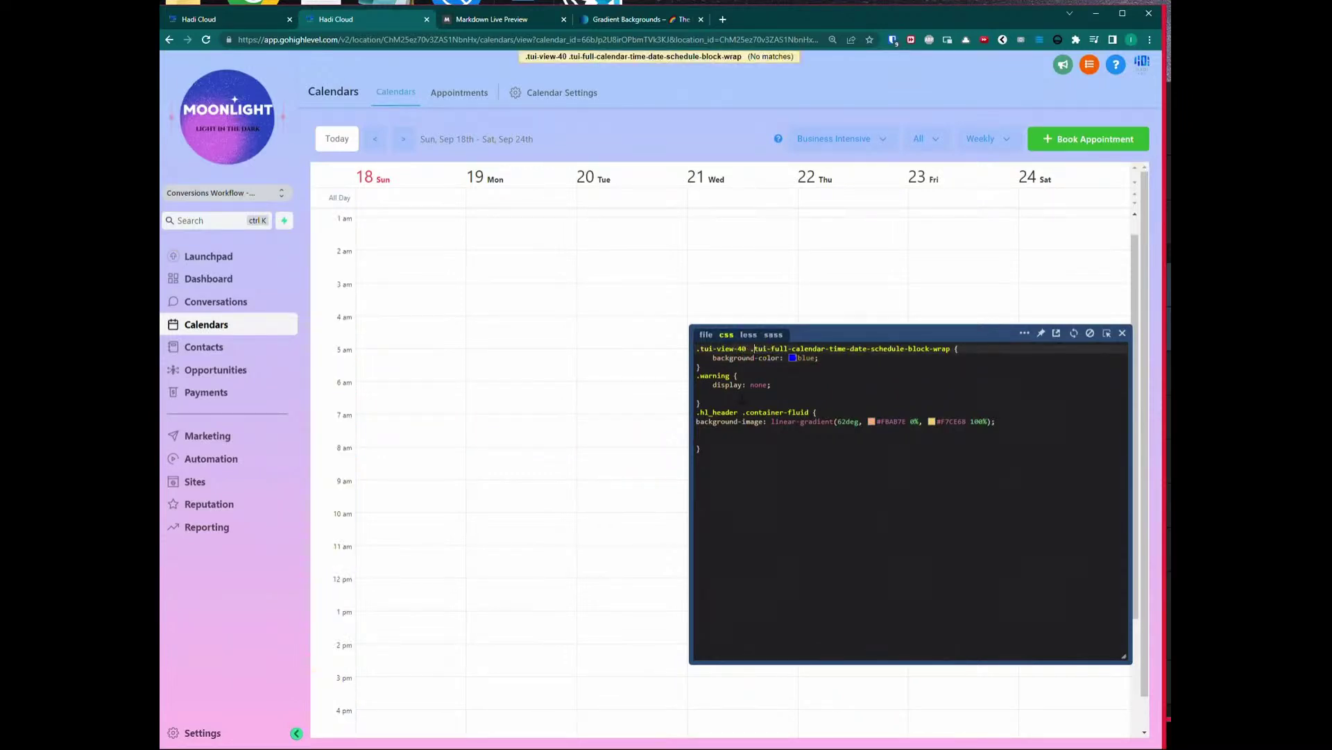
key(BackSpace)
key(BackSpace)
key(BackSpace)
key(BackSpace)
key(BackSpace)
key(BackSpace)
key(BackSpace)
key(BackSpace)
key(BackSpace)
key(BackSpace)
key(BackSpace)
key(BackSpace)
key(BackSpace)
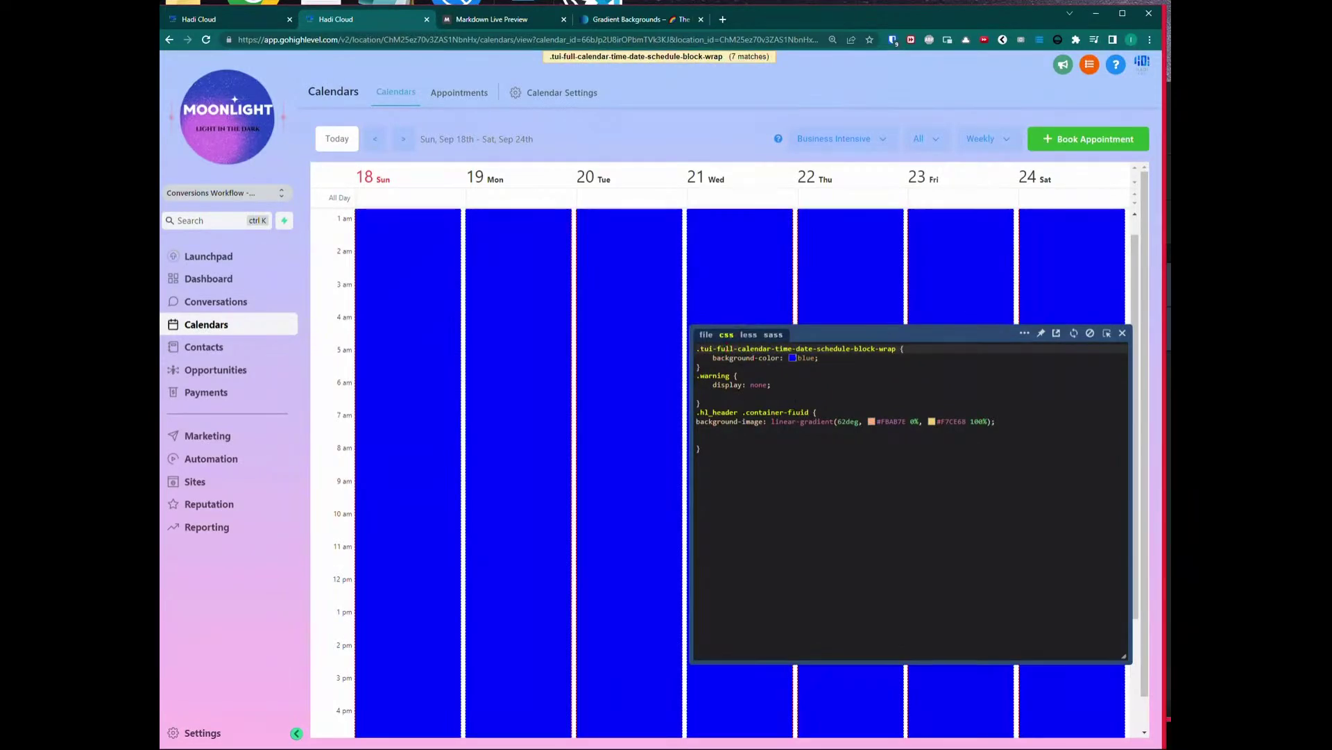
Step: Page ahead to the October 2nd week and back one week to check the schedule columns' background
click(403, 139)
click(404, 139)
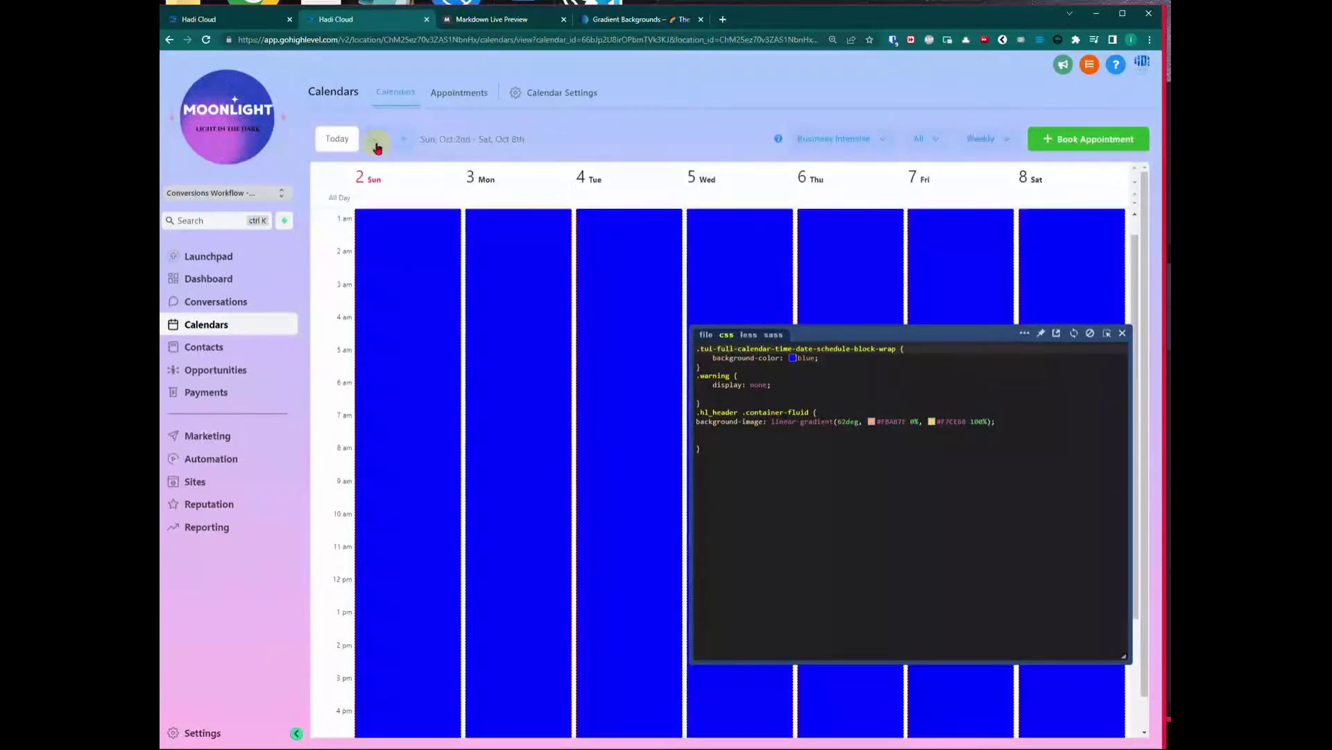
click(375, 142)
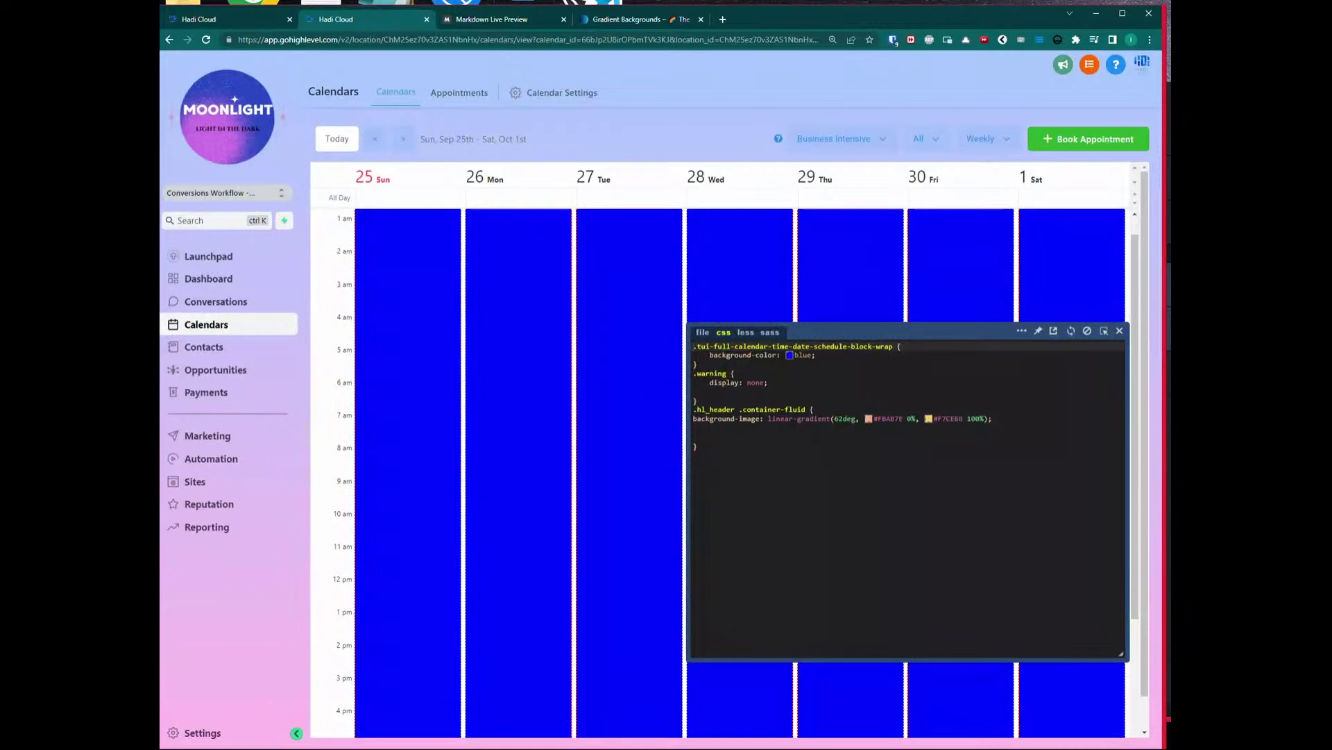
Step: Delete the blue background-color declaration from the schedule column rule
drag(816, 355, 697, 355)
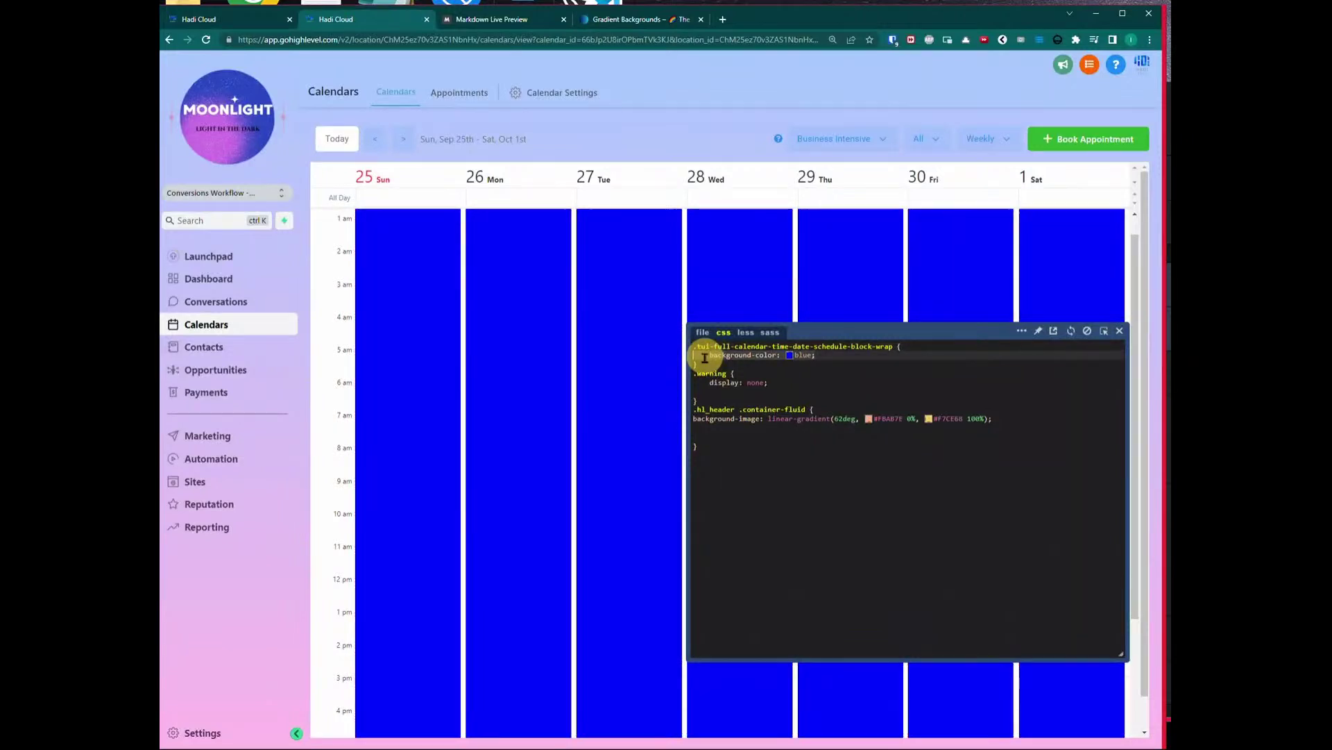
key(BackSpace)
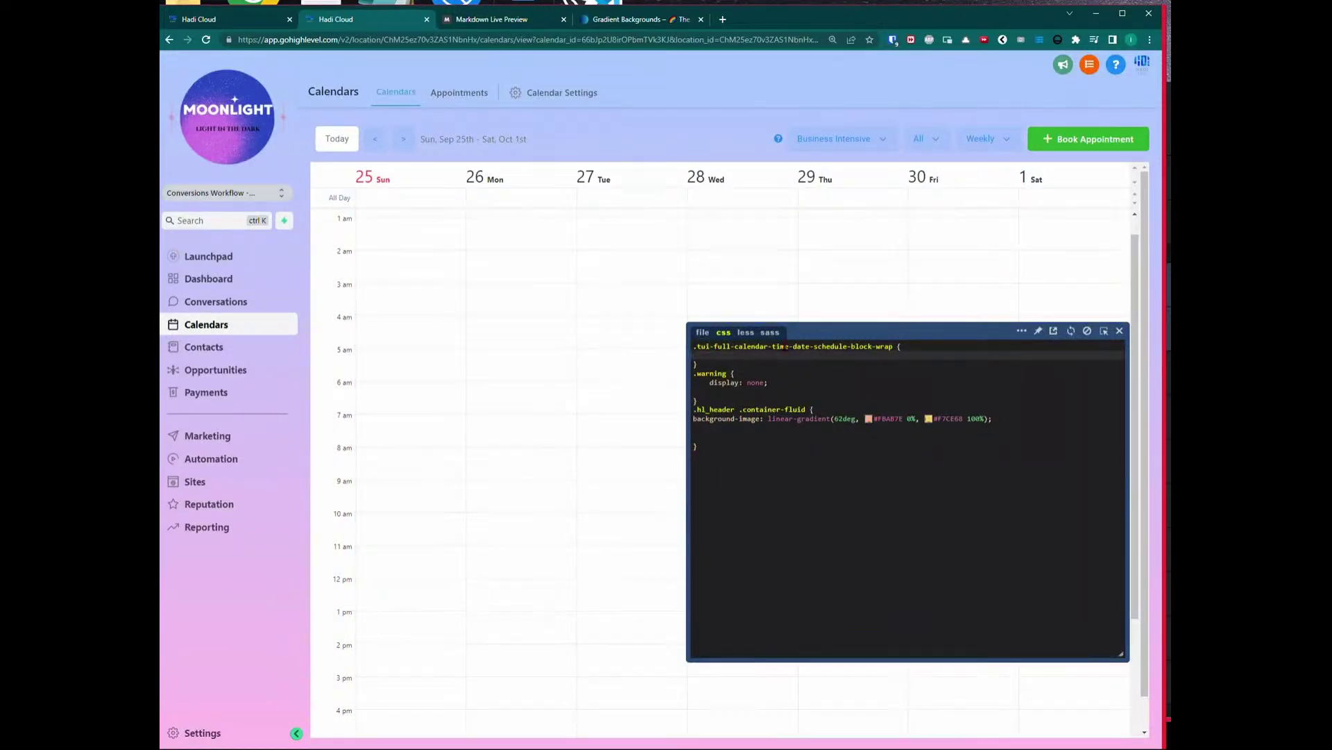
click(929, 349)
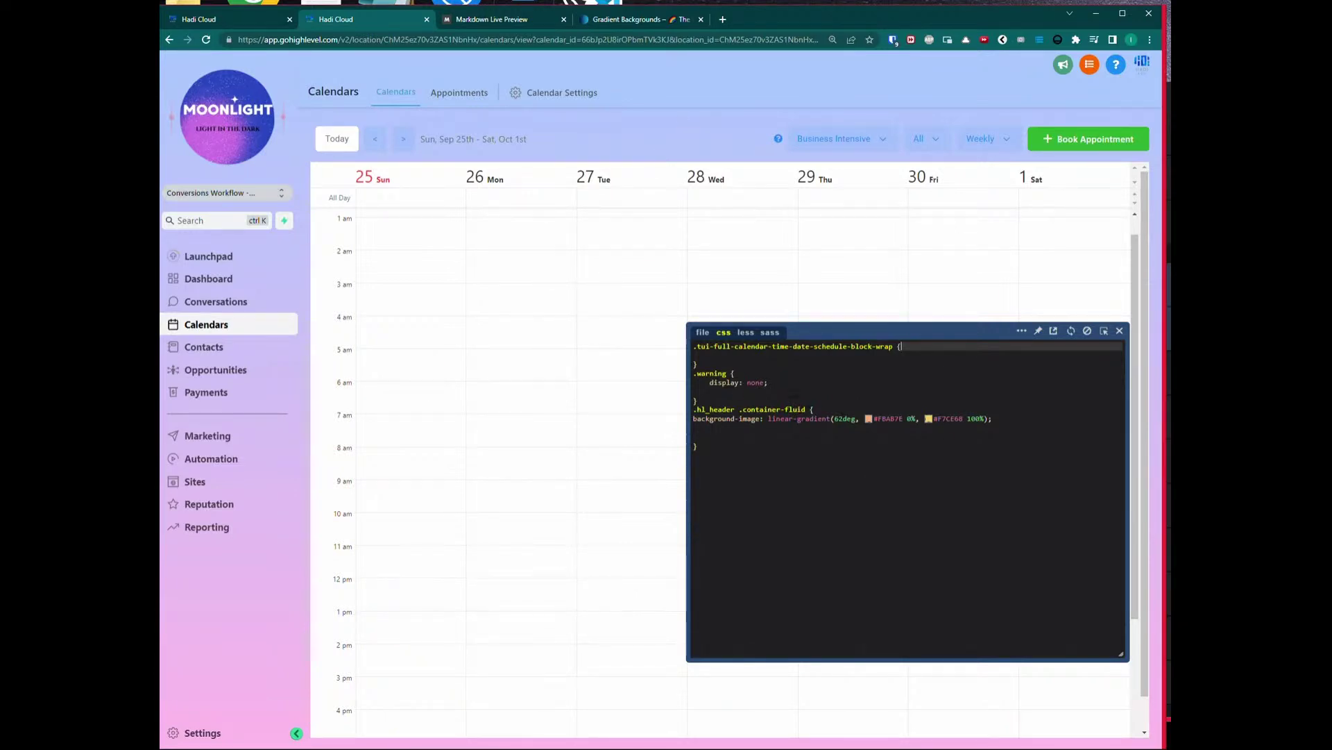
Step: Copy the agency login CSS, starting at its :root block, from Markdown Live Preview and return to Hadi Cloud's Company settings
key(ctrl+Tab)
scroll(831, 382, down, 7)
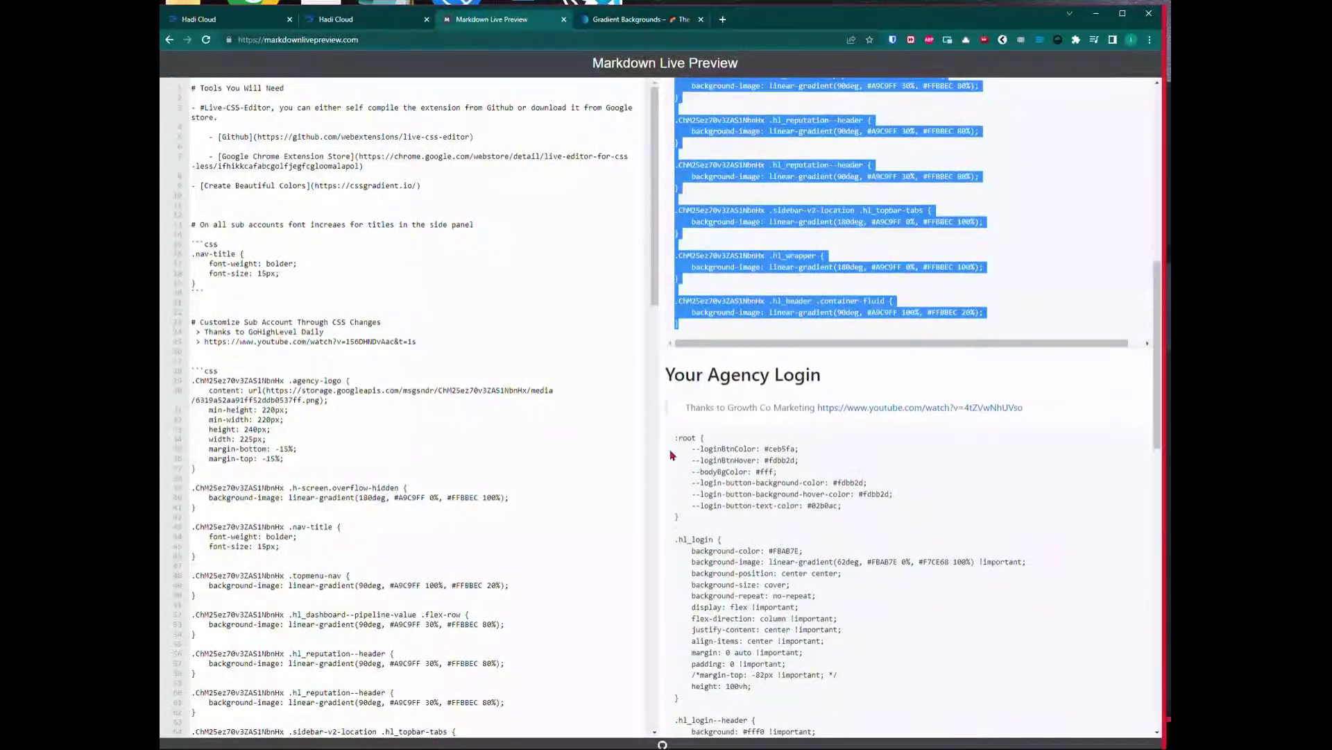
drag(677, 437, 735, 740)
key(ctrl+1)
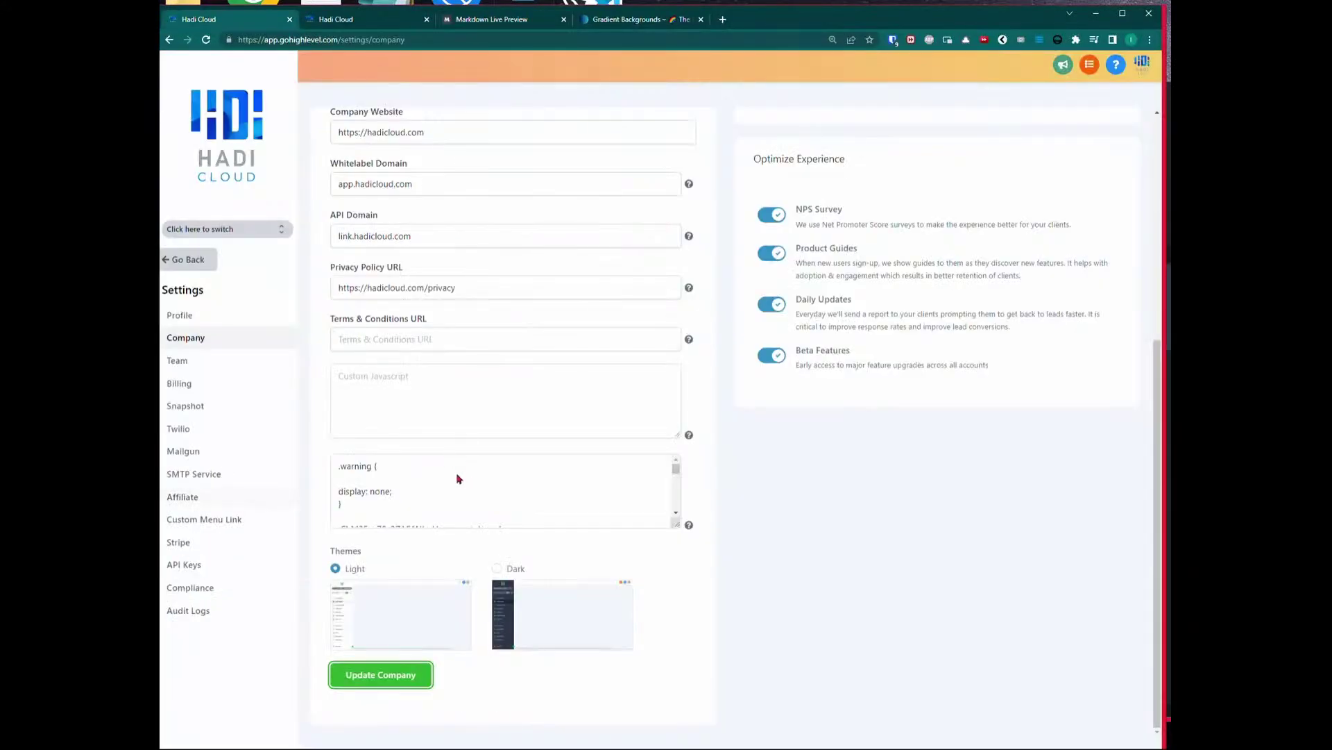
Step: Enlarge the page and the custom CSS box, paste the agency login CSS at its start and update the company
click(417, 510)
key(ctrl+plus)
key(ctrl+plus)
key(ctrl+plus)
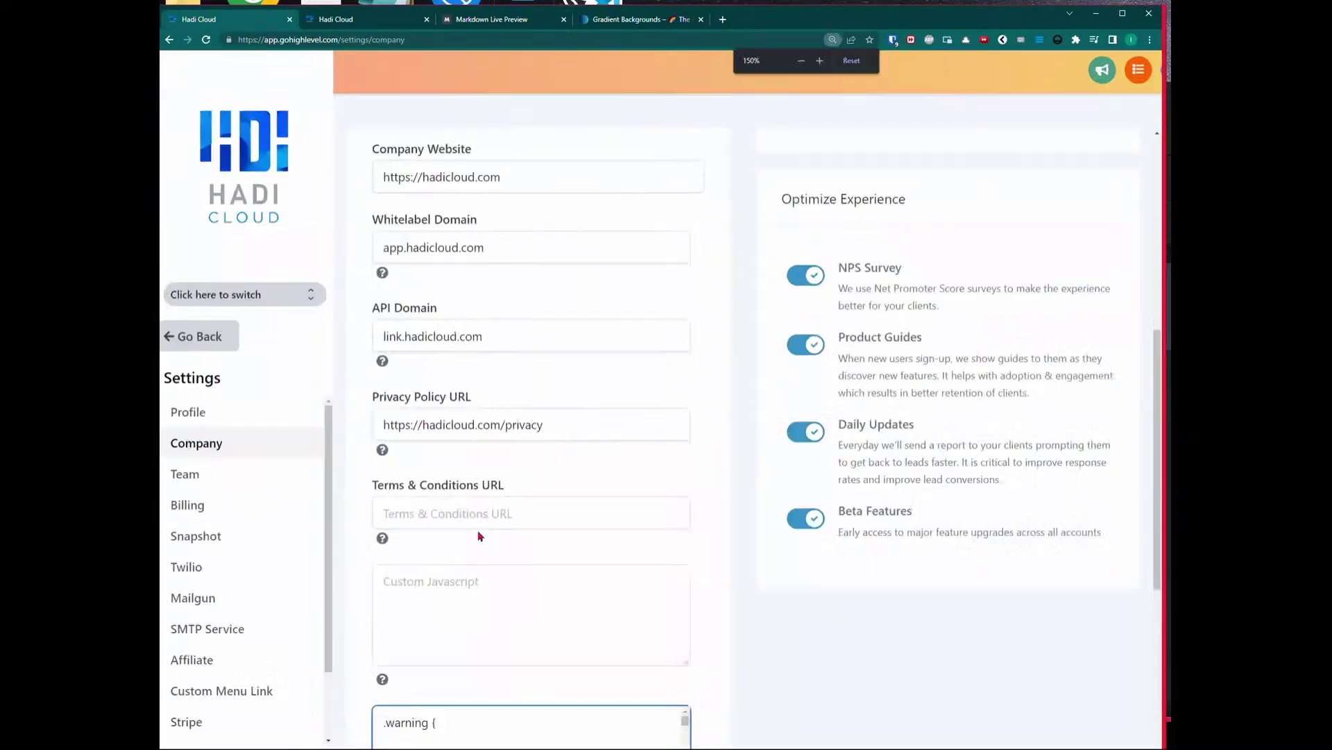
key(Up)
key(Up)
key(Up)
key(Up)
key(Up)
key(Up)
key(Up)
key(Up)
key(Up)
key(Up)
key(Up)
key(Up)
key(Up)
key(Up)
key(Up)
key(Up)
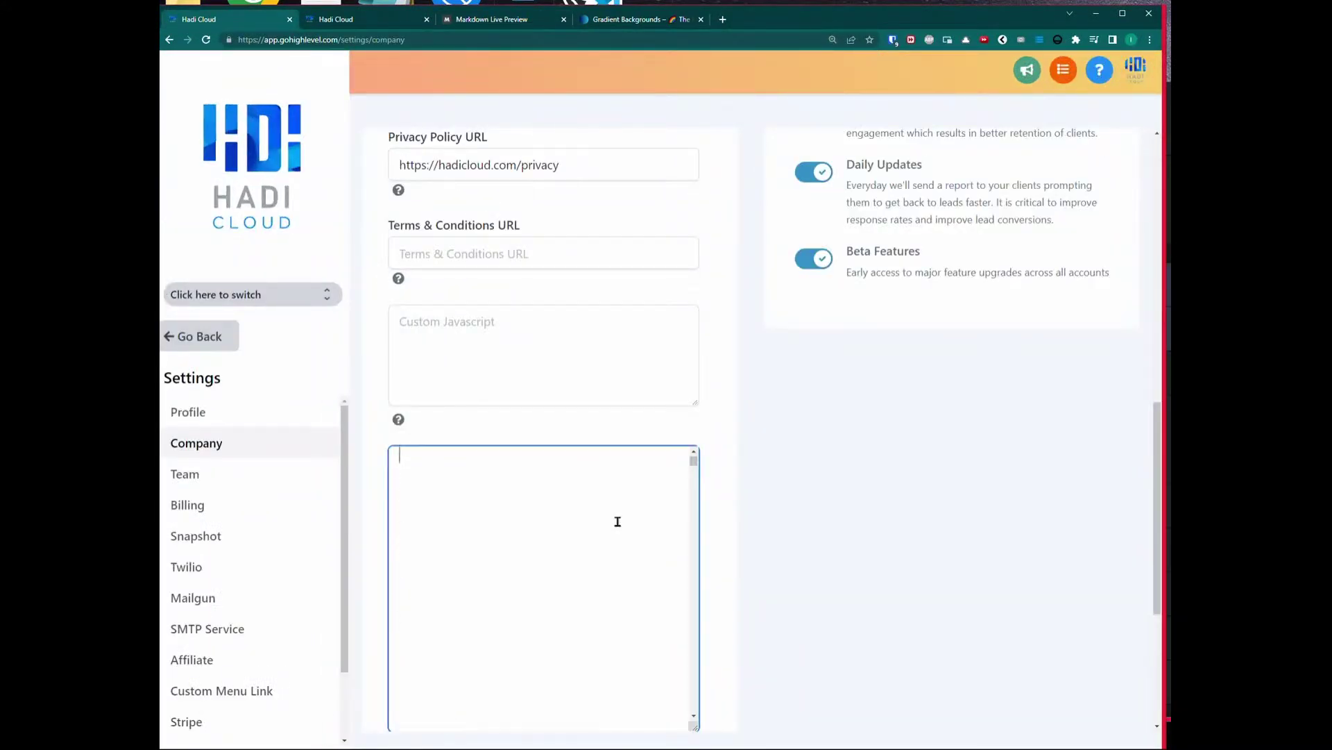
key(ctrl+v)
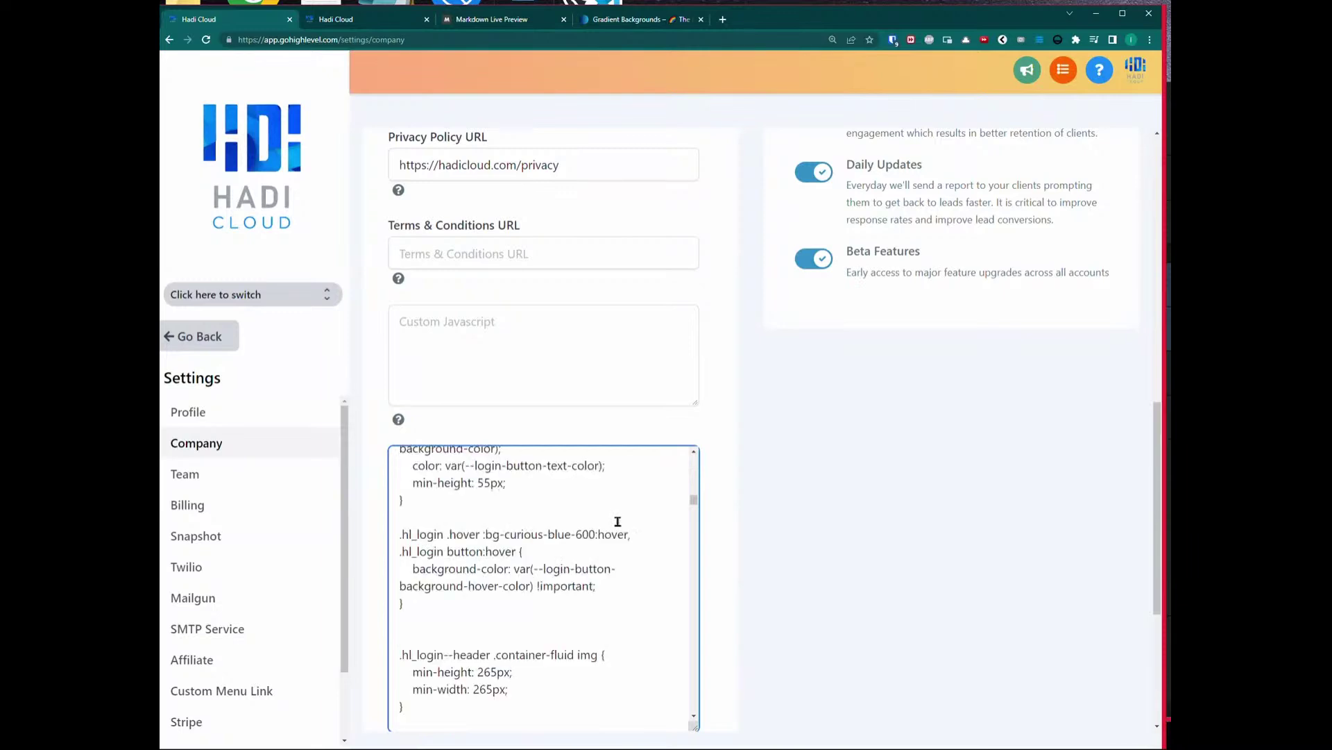
scroll(485, 625, down, 5)
click(485, 647)
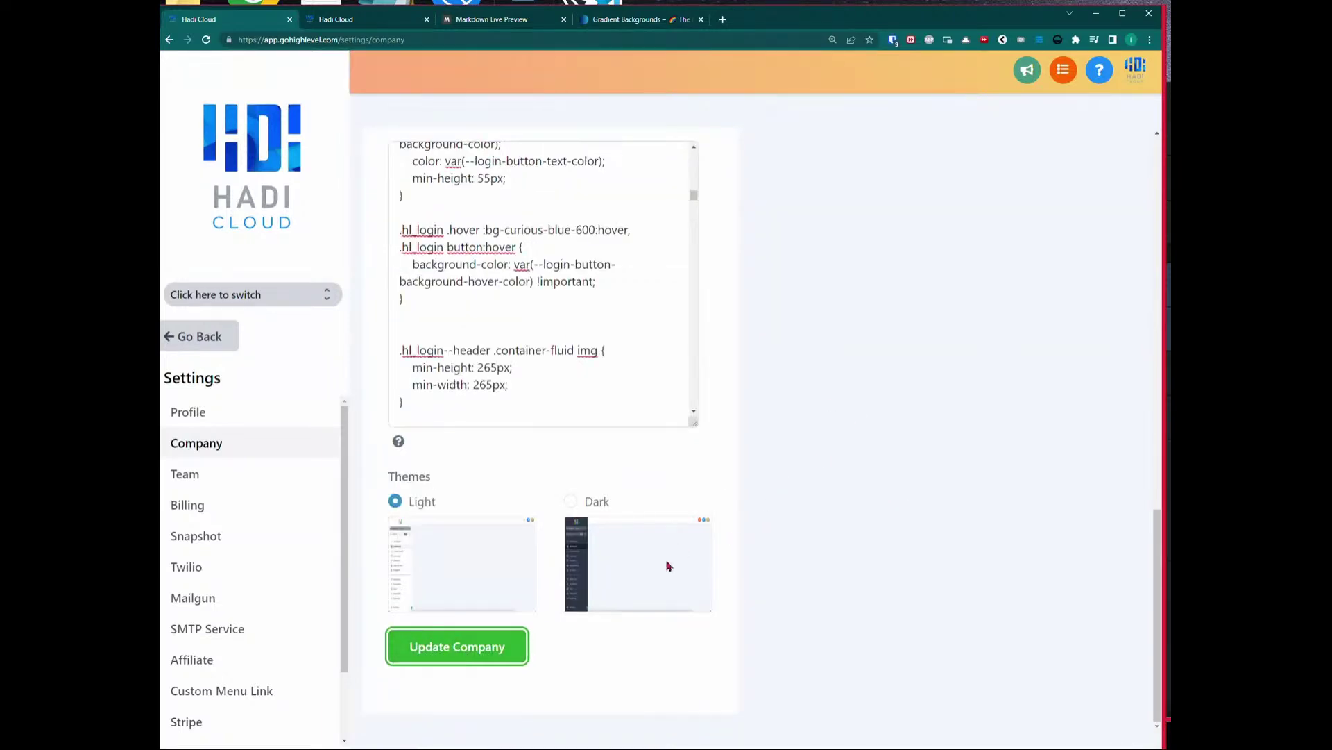
Step: Check the restyled login page at app.hadicloud.com in a new incognito window and close that window
key(ctrl+shift+n)
text(app)
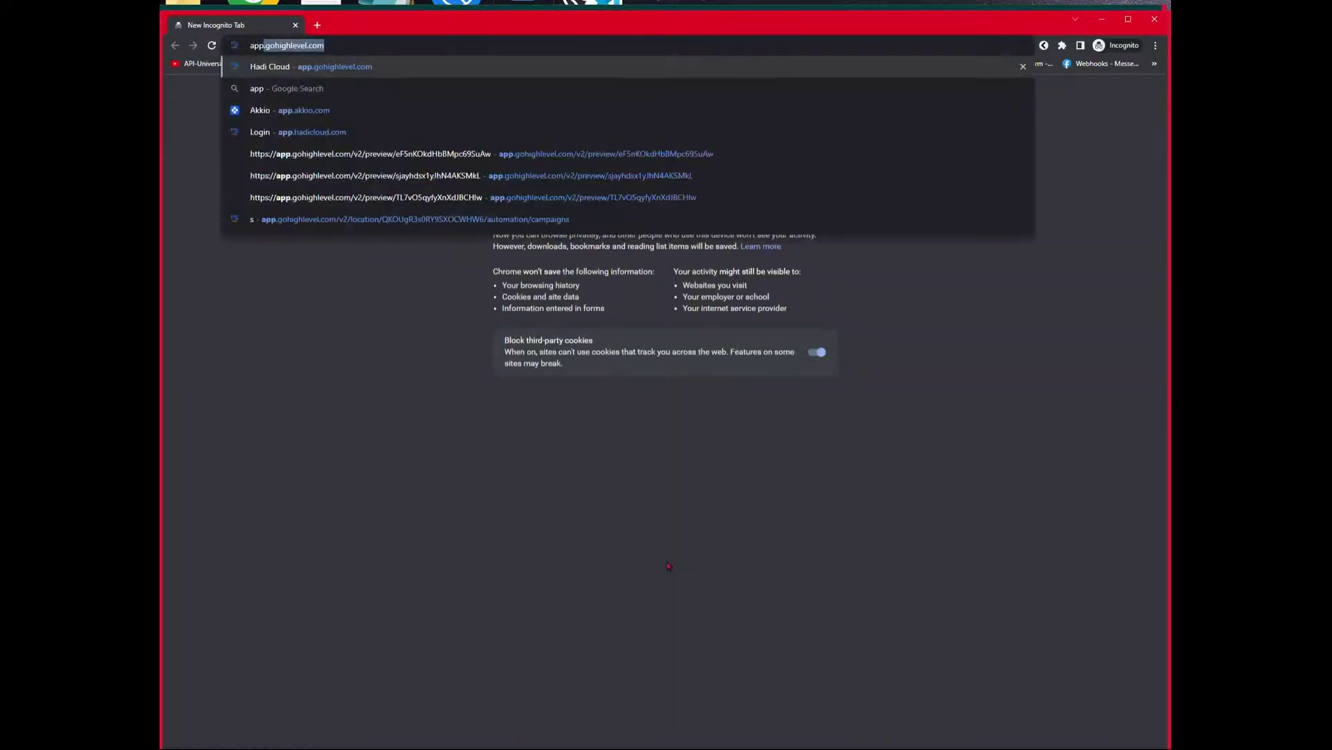
text(.hadicloud.com)
key(Return)
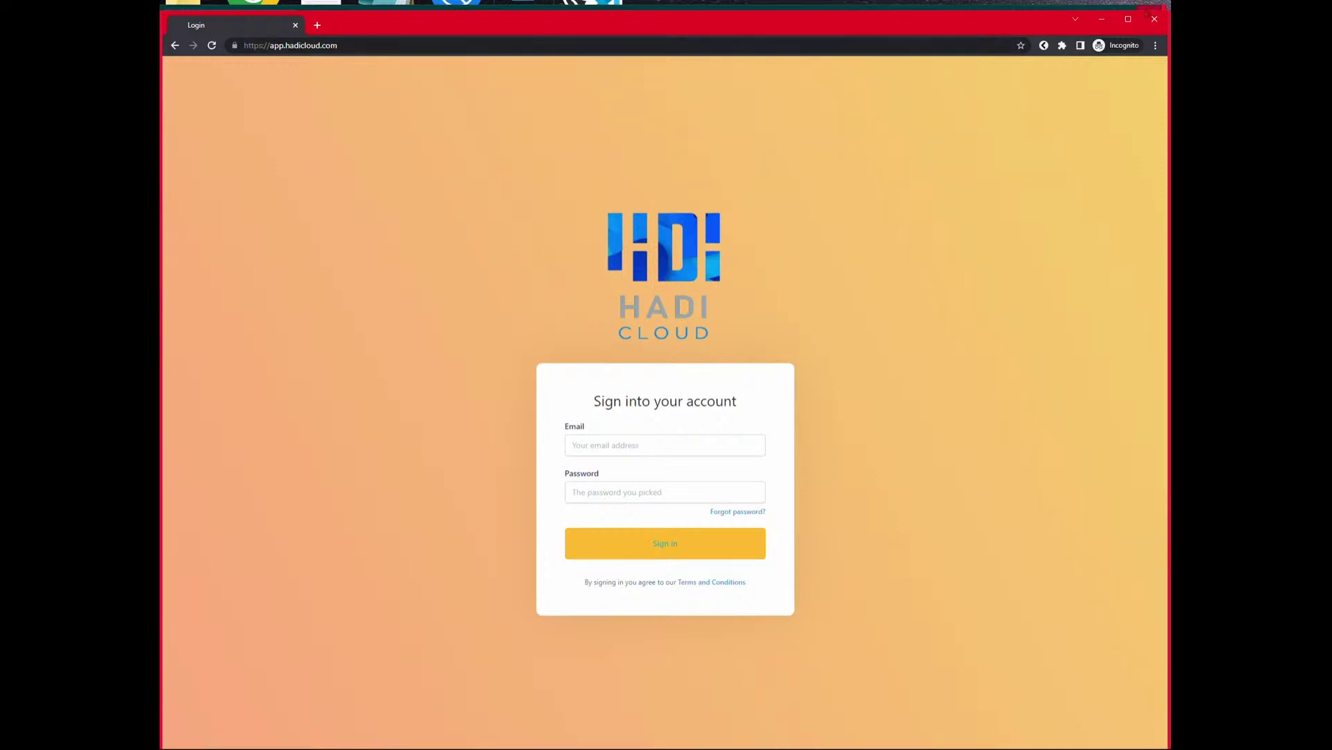
click(1152, 25)
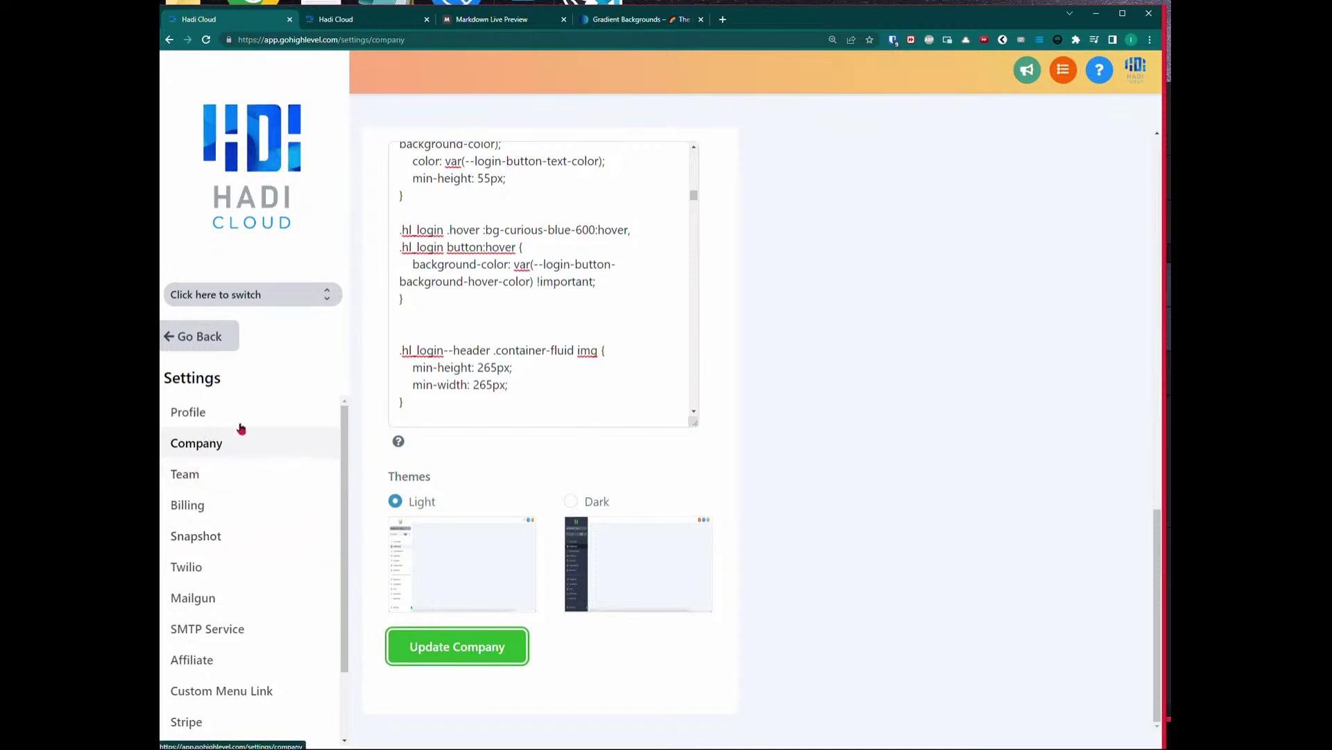
Step: Review the pasted login rules in the company's custom CSS, from the button styles back to the :root color variables
scroll(522, 394, up, 1)
scroll(785, 361, up, 2)
right_click(786, 361)
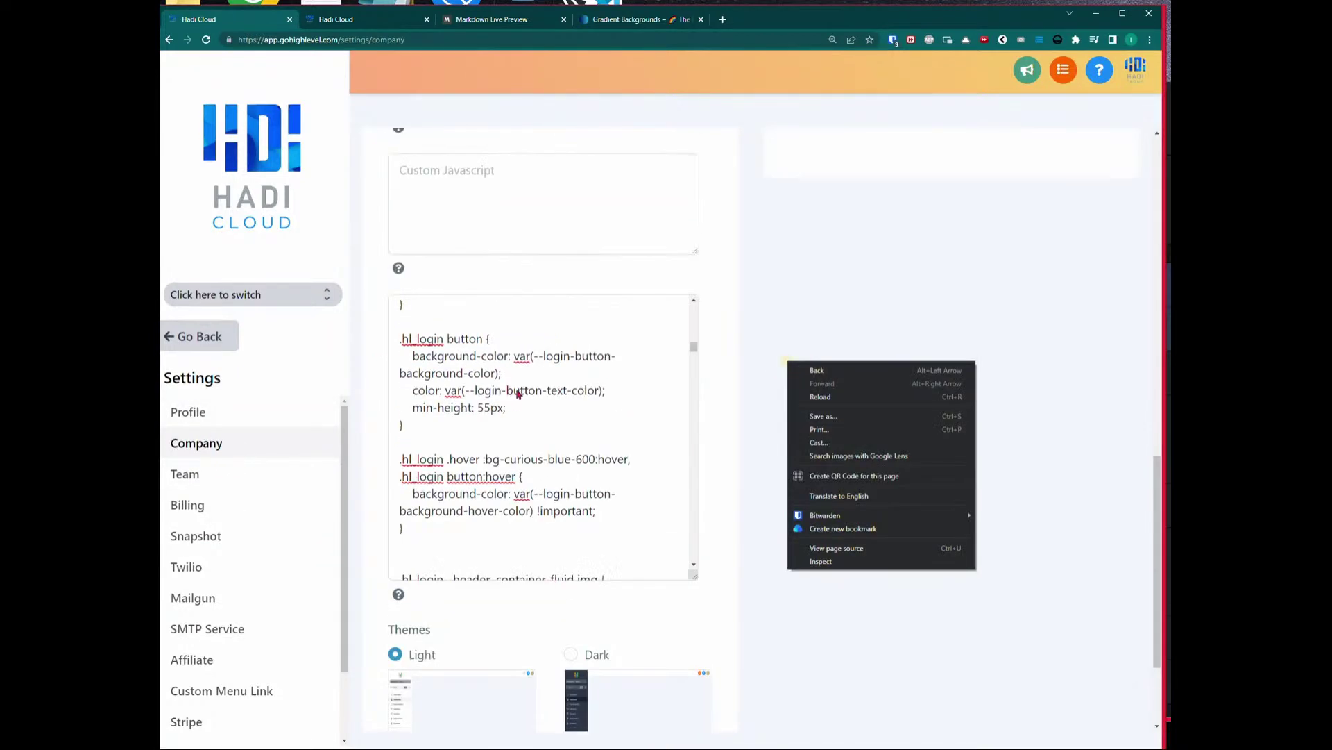
click(744, 357)
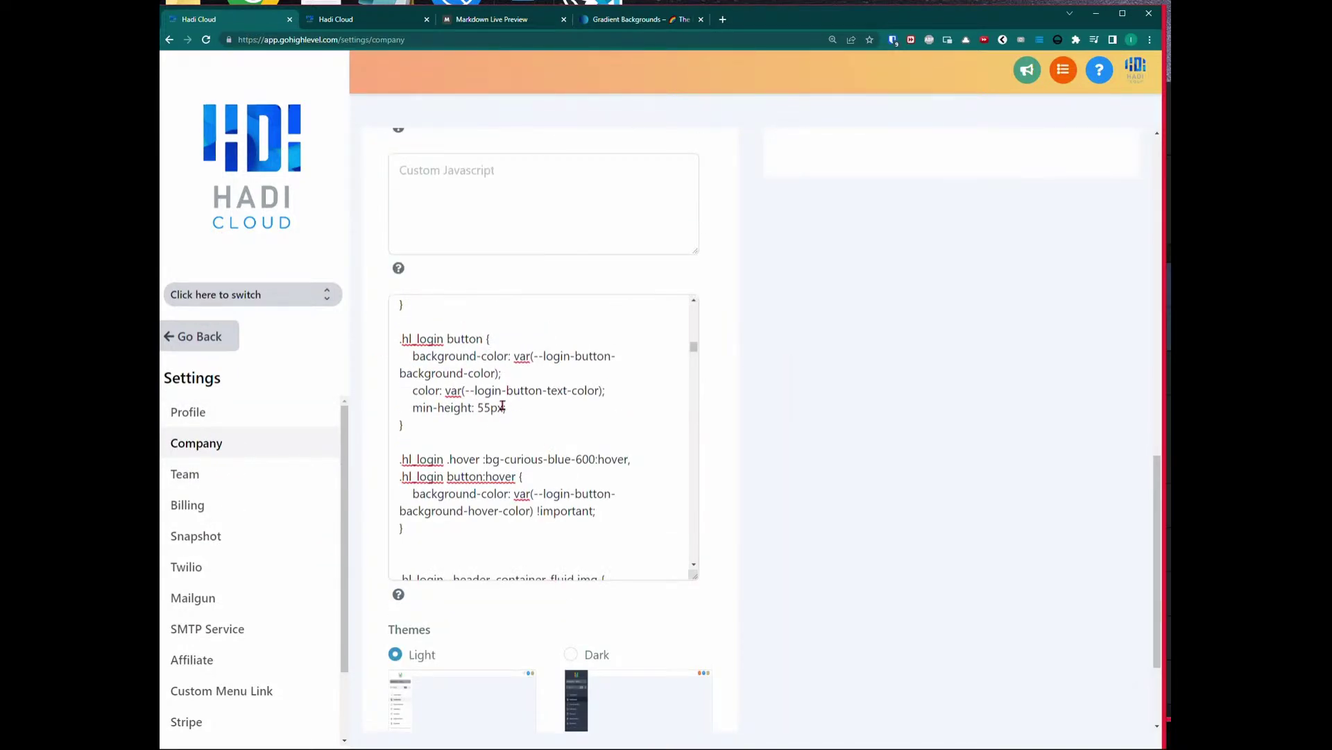
scroll(500, 452, up, 6)
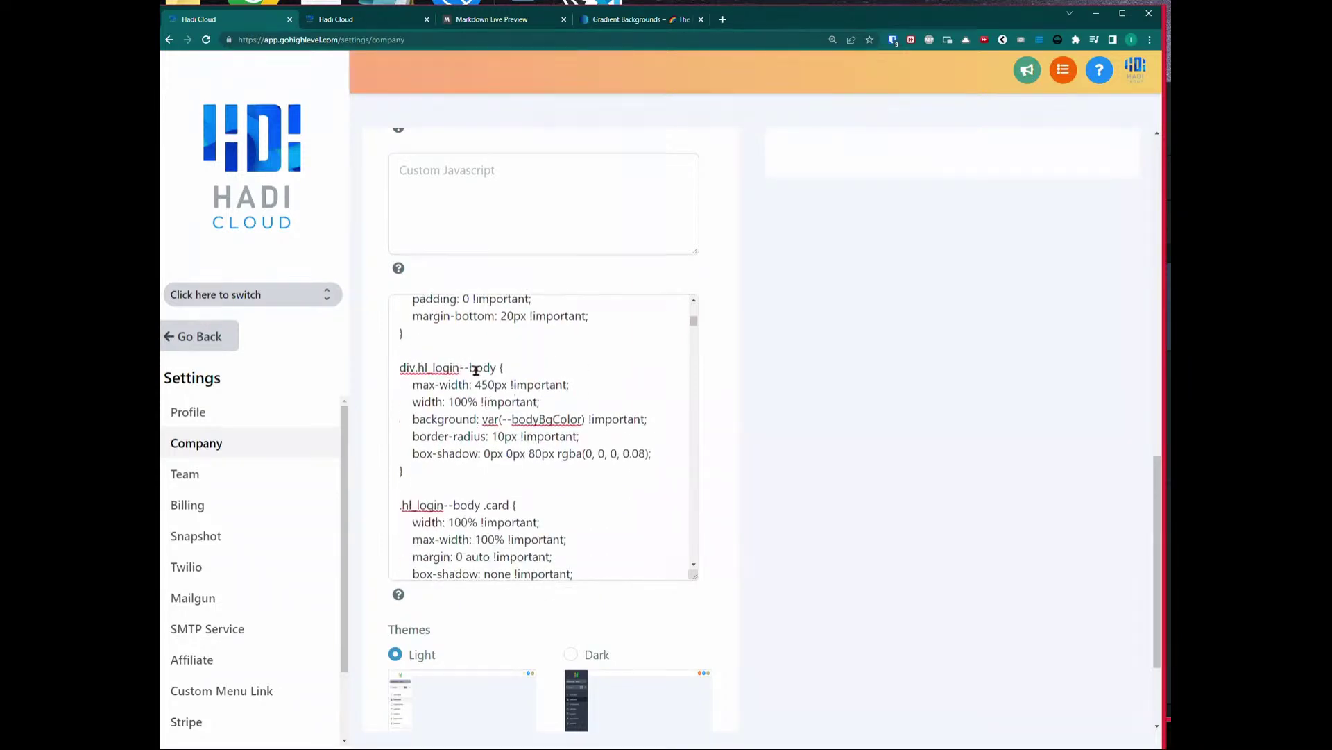
scroll(476, 370, up, 8)
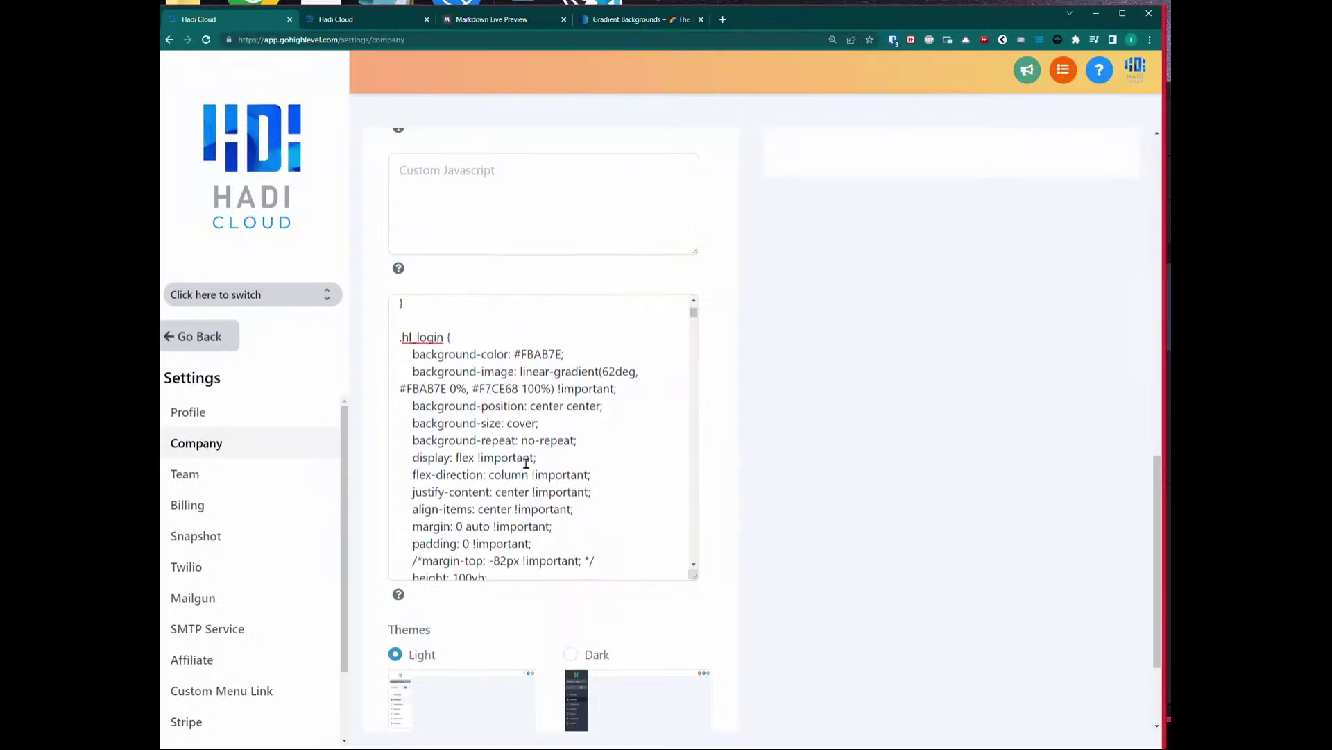
scroll(524, 467, up, 4)
scroll(583, 441, down, 12)
scroll(585, 440, down, 5)
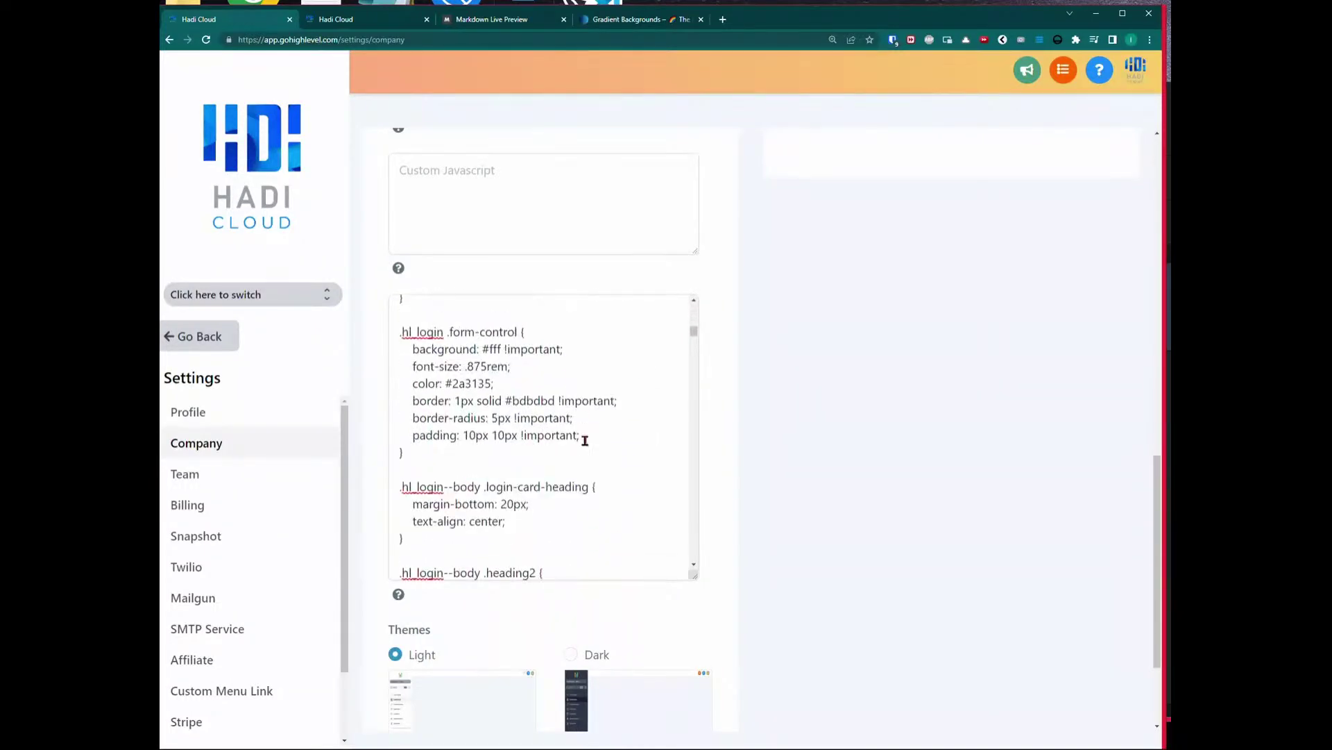
scroll(590, 418, up, 10)
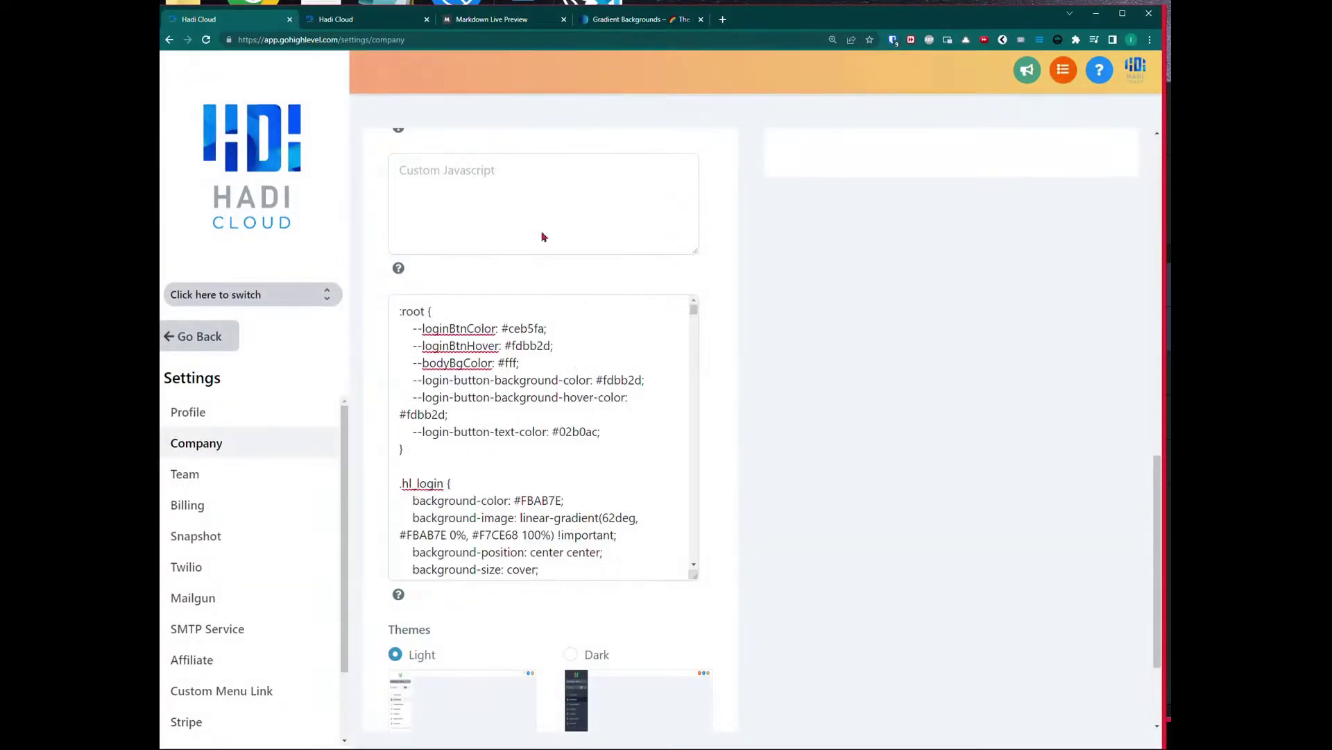
Step: Return to the sub-account's Calendars page, close the live CSS editor and open the Dashboard
click(367, 18)
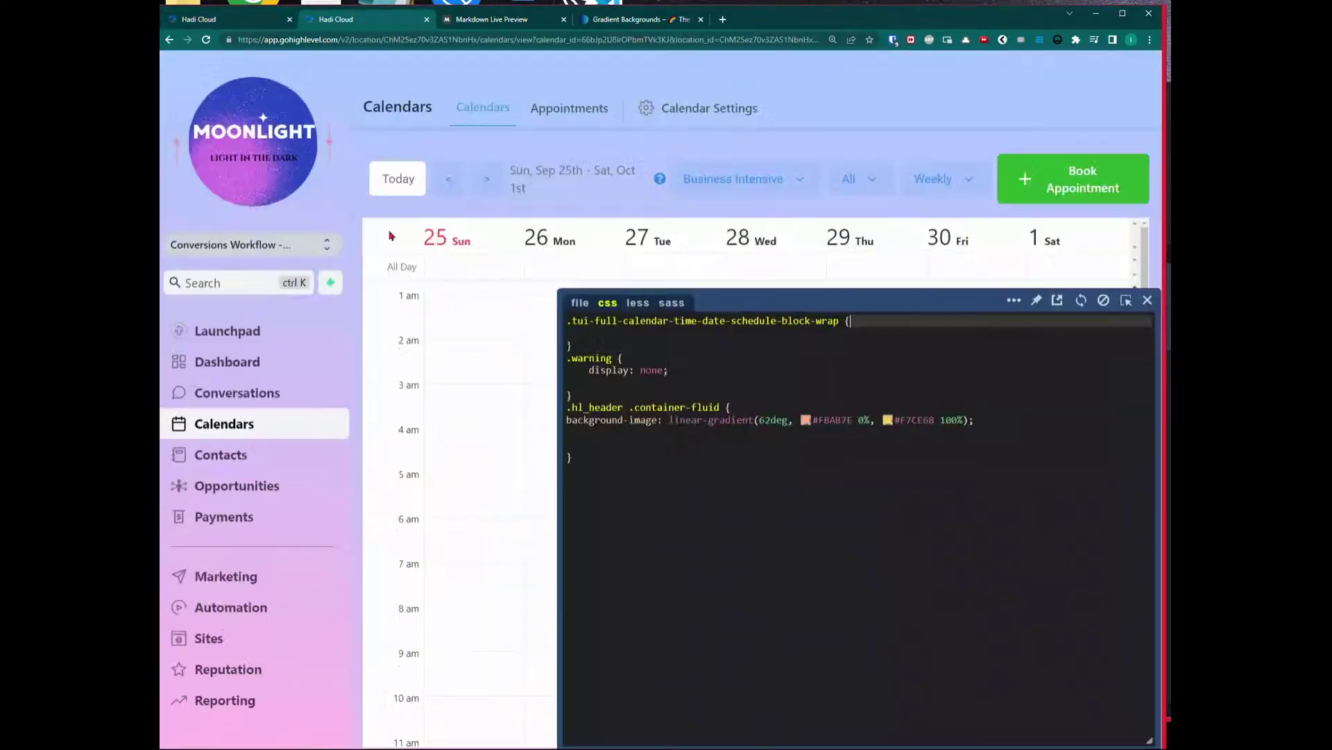
click(1148, 300)
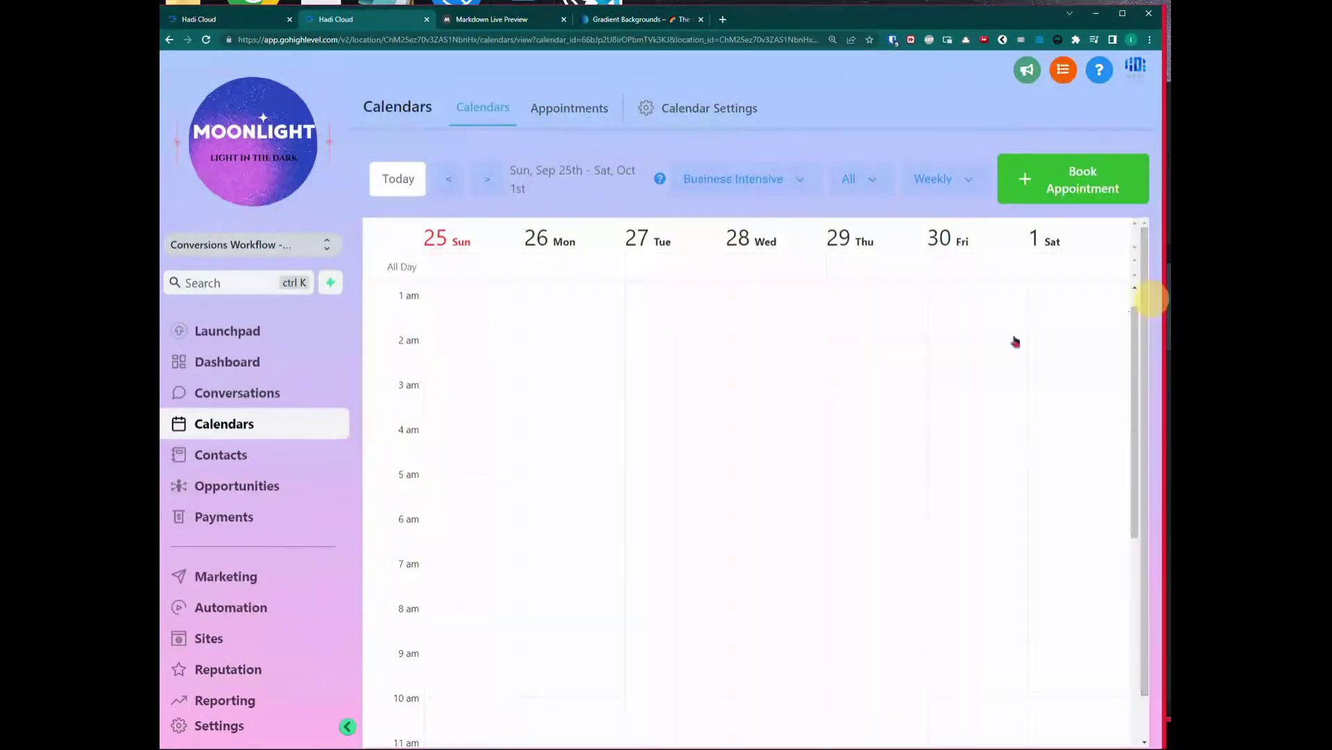
click(249, 382)
click(251, 362)
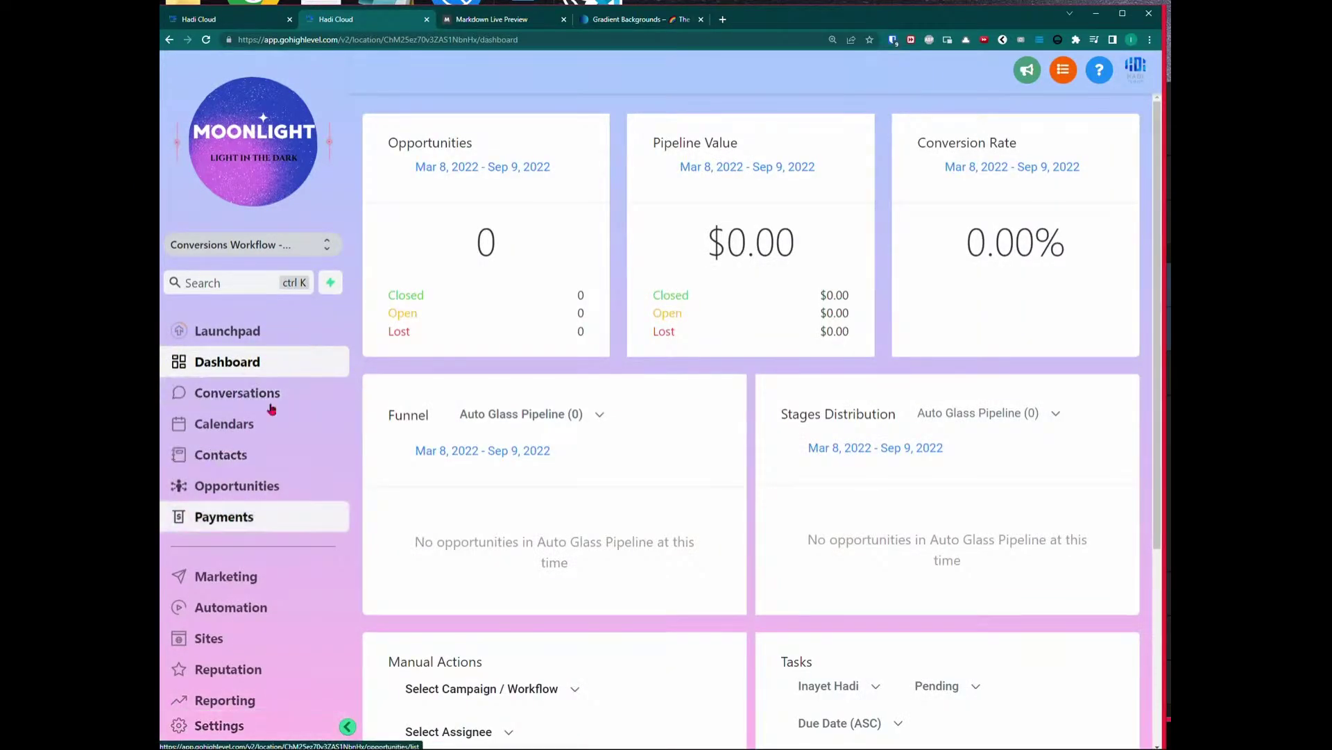
Step: Check the restyled Conversations, Launchpad, Marketing and Calendars pages of the sub-account
click(270, 398)
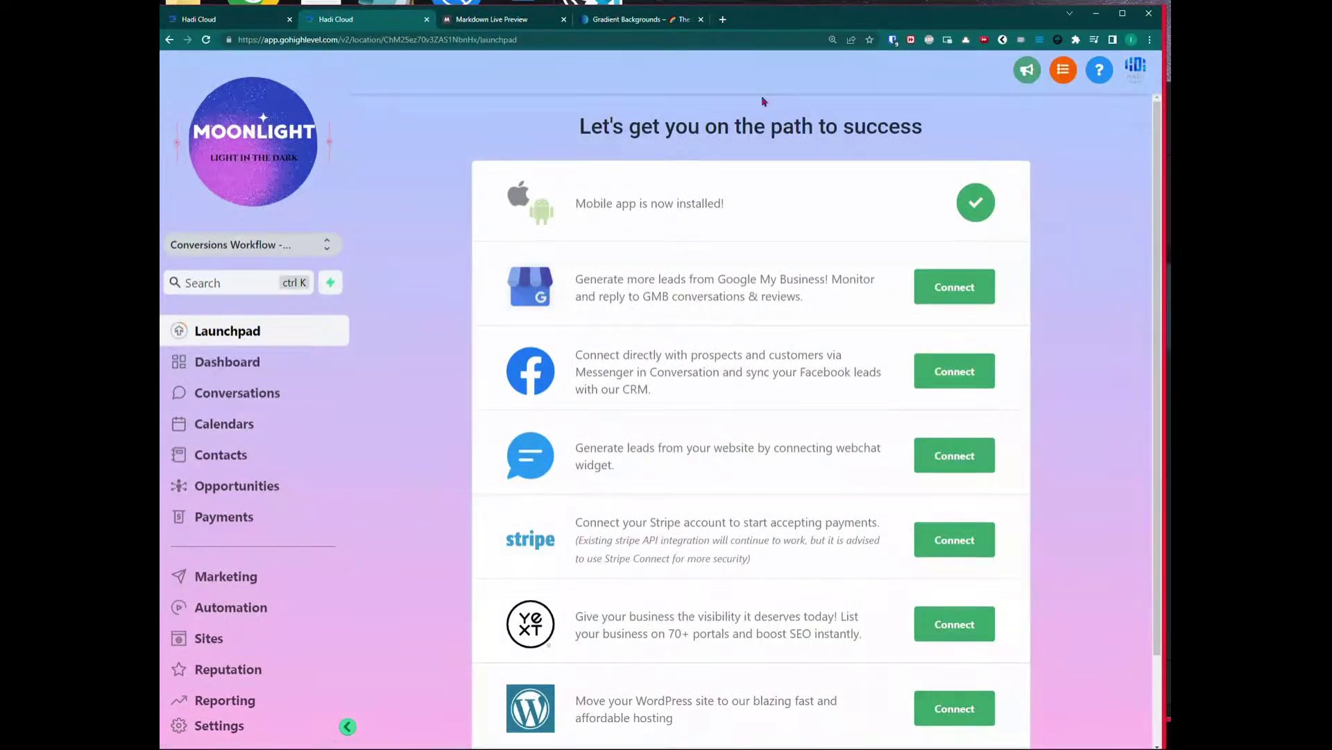
scroll(766, 104, down, 2)
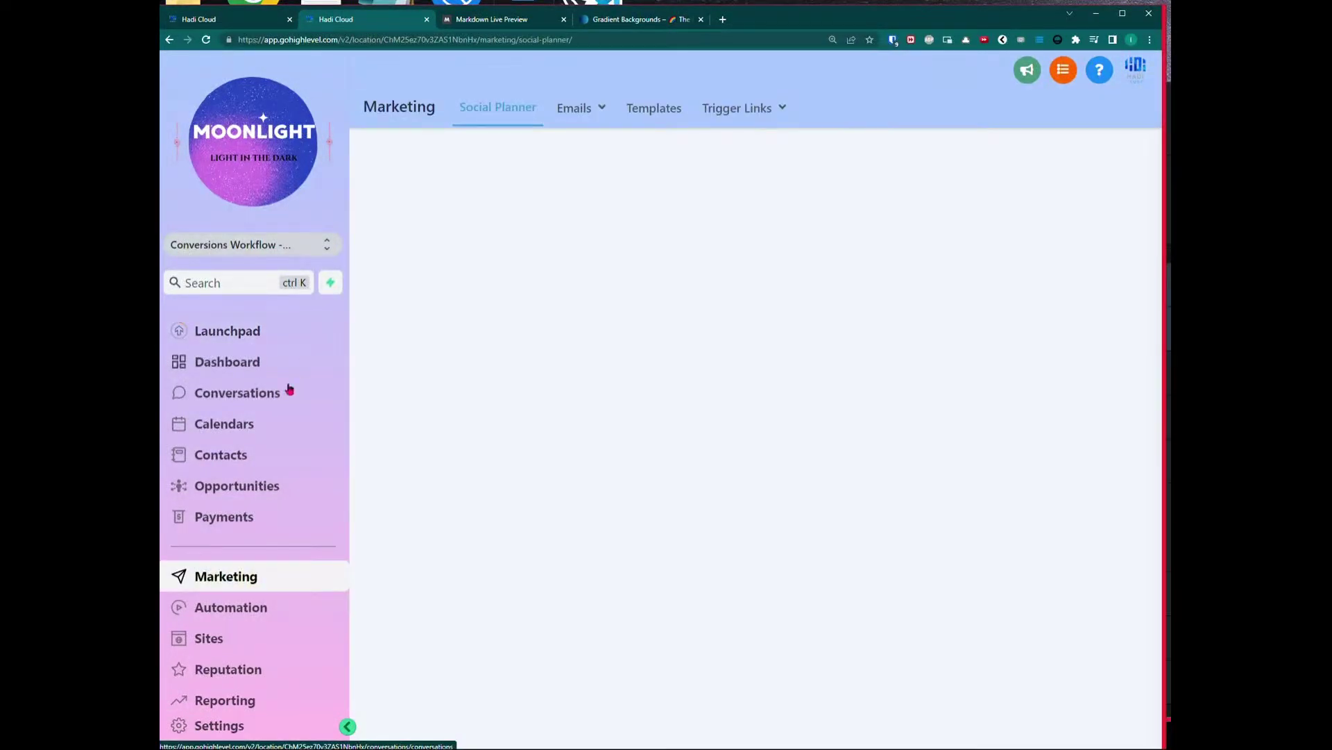
click(287, 392)
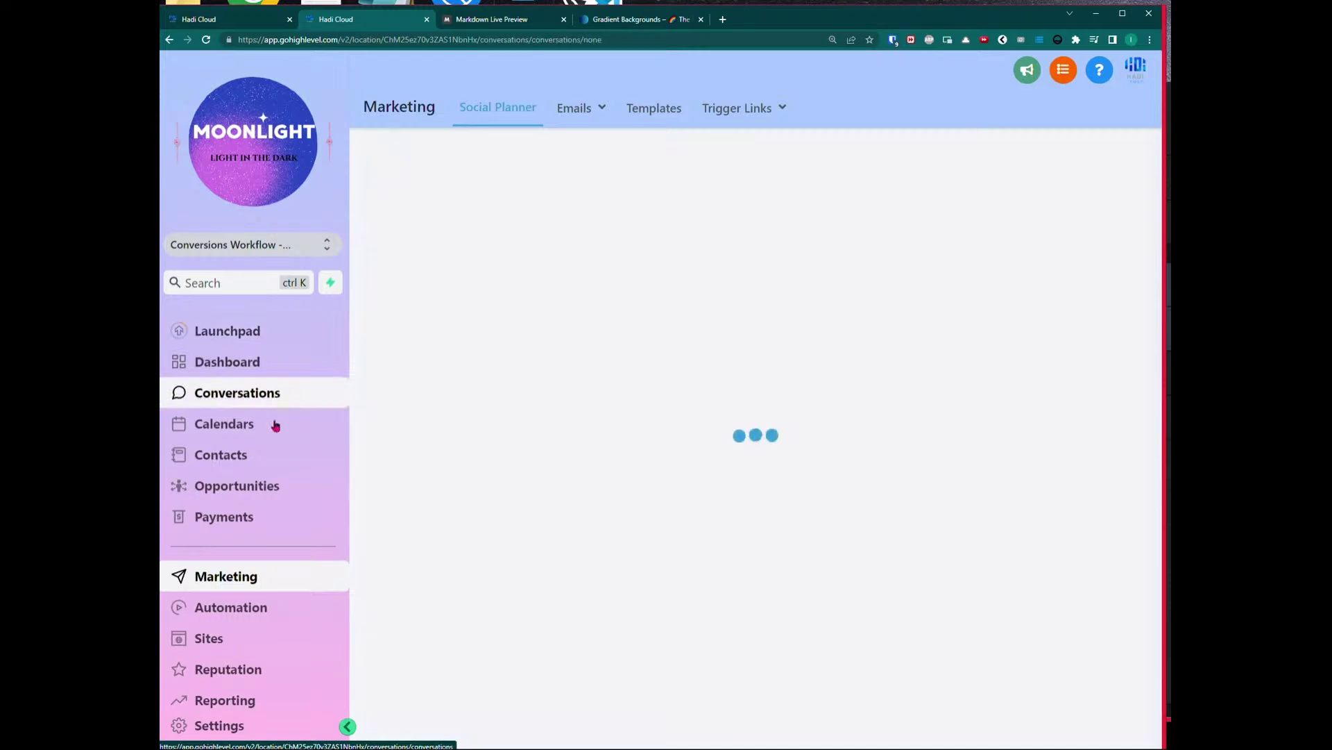
click(275, 421)
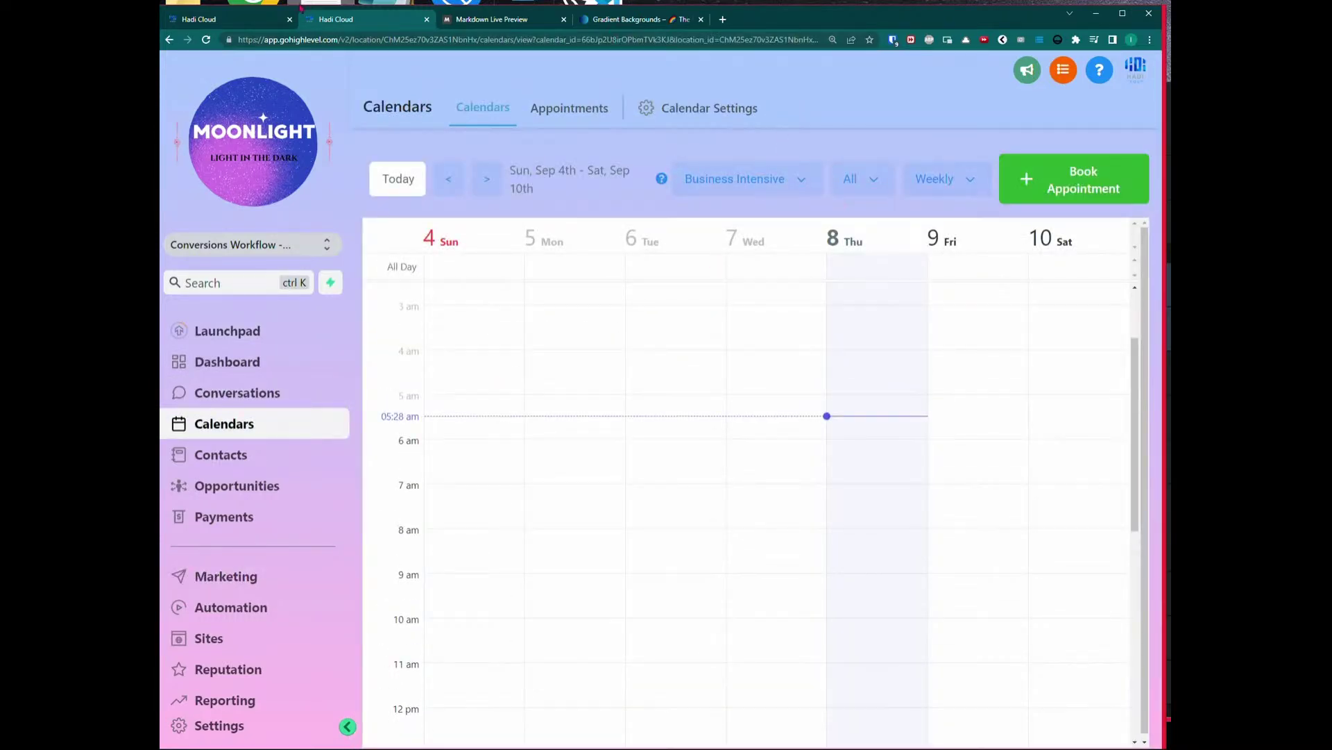
Step: Switch to the Markdown Live Preview notes and review the tools list, the side-panel title rule and the sub-account CSS
click(484, 25)
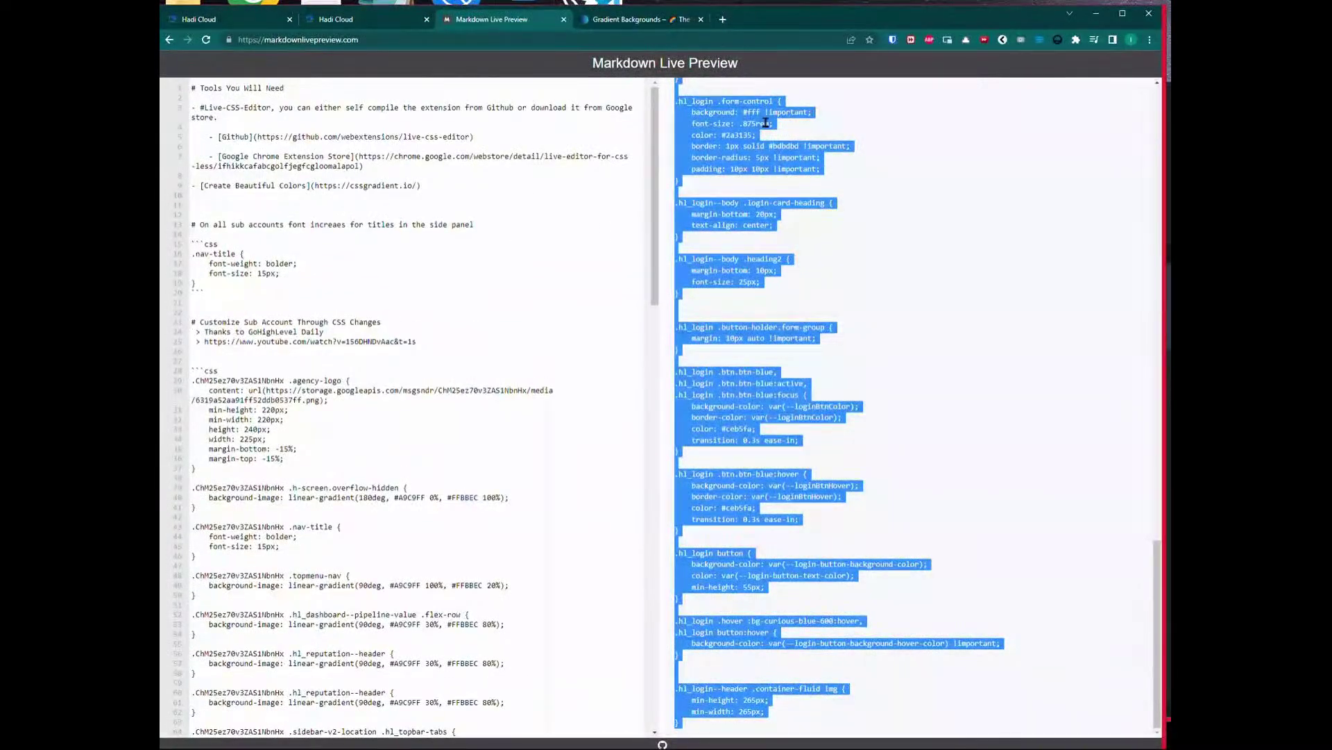
scroll(867, 387, up, 20)
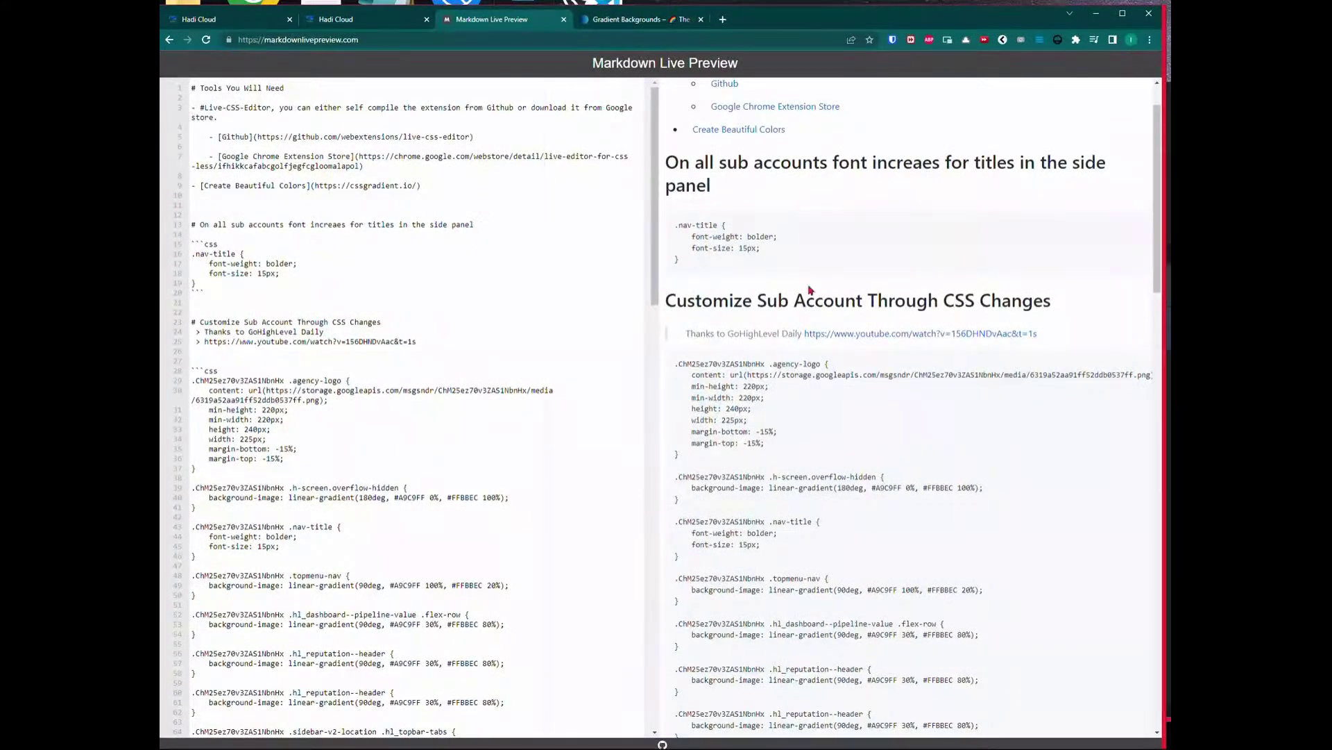
scroll(800, 360, down, 1)
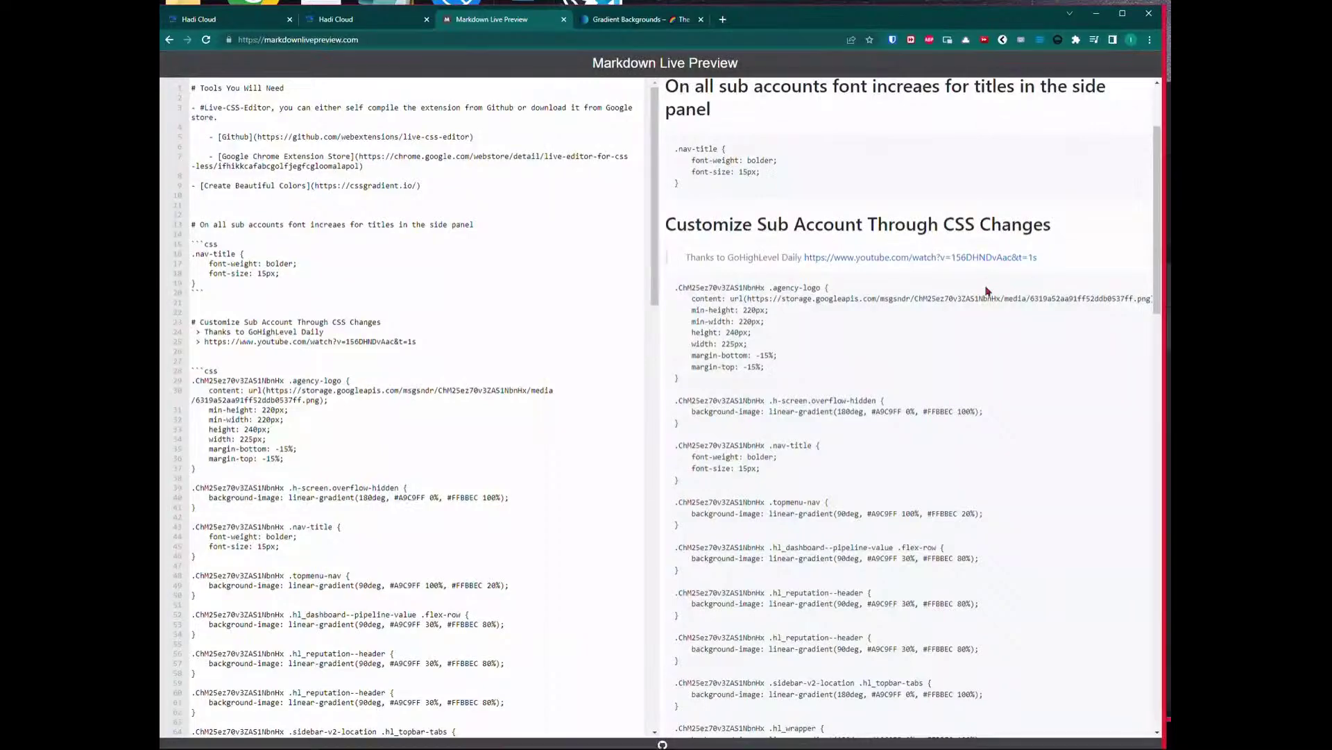
scroll(738, 417, down, 14)
scroll(738, 517, up, 20)
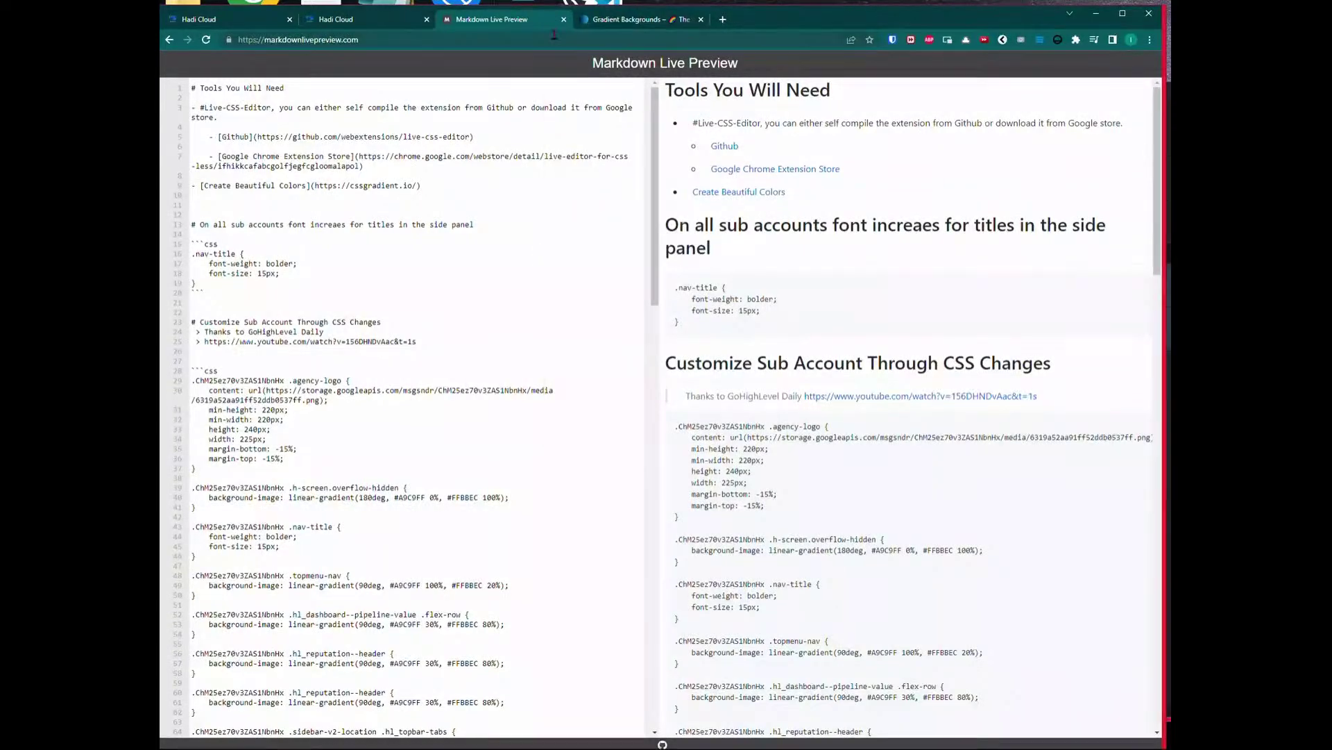
Step: Revisit the sub-account's Calendars page and the company's custom CSS, and examine the Your Agency Login section of the Markdown Live Preview notes
key(ctrl+shift+Tab)
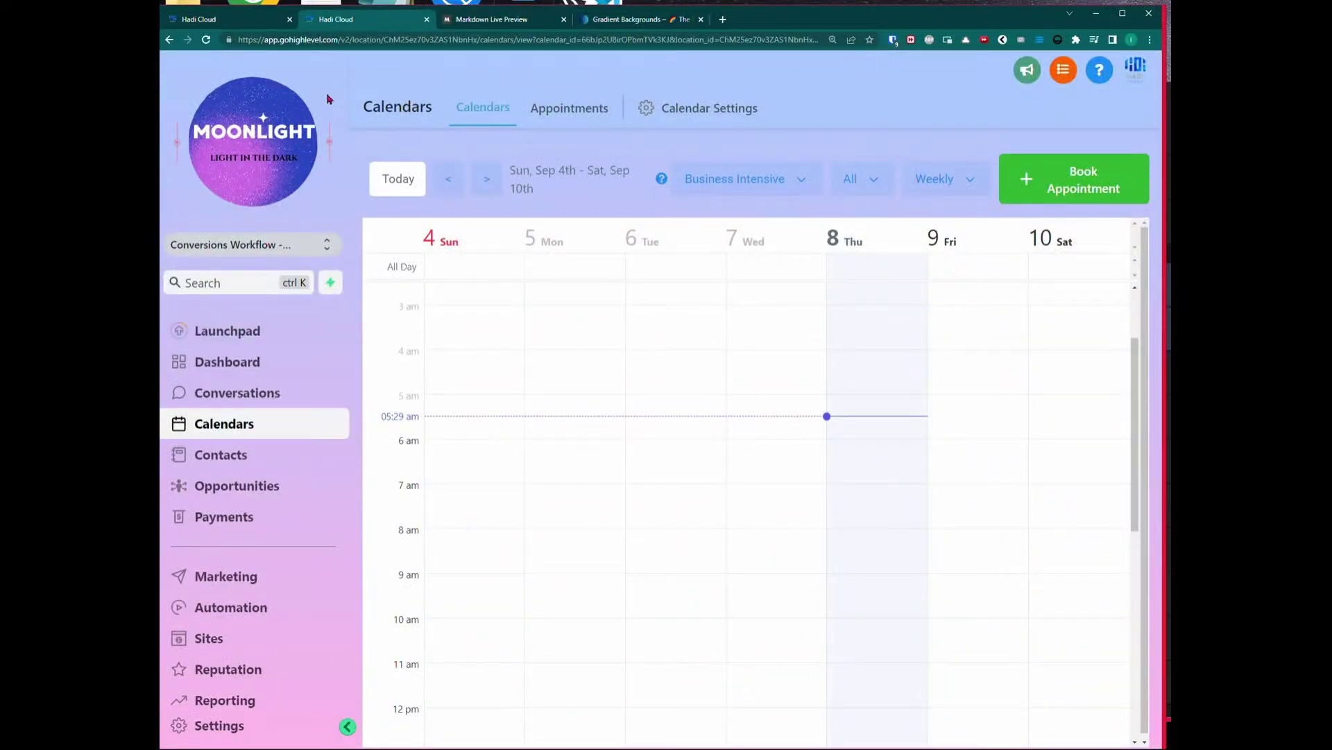
key(ctrl+shift+Tab)
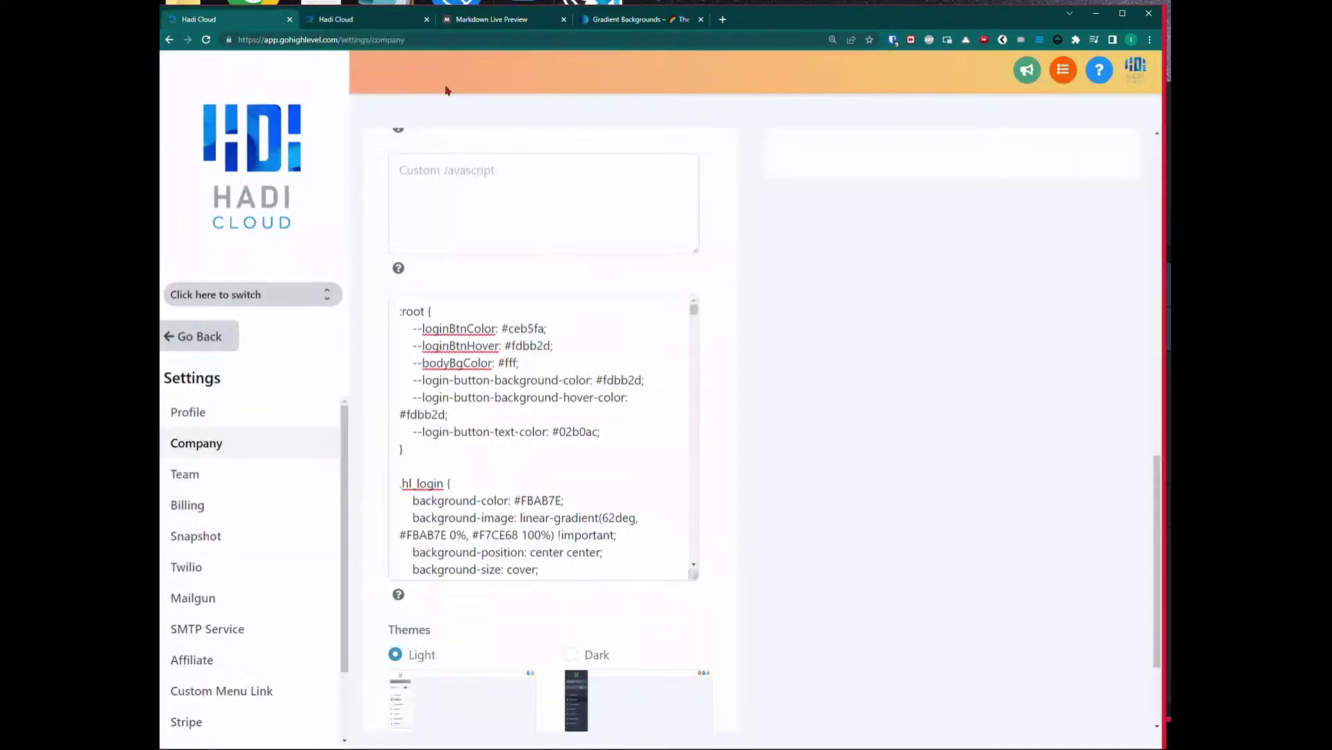
click(469, 19)
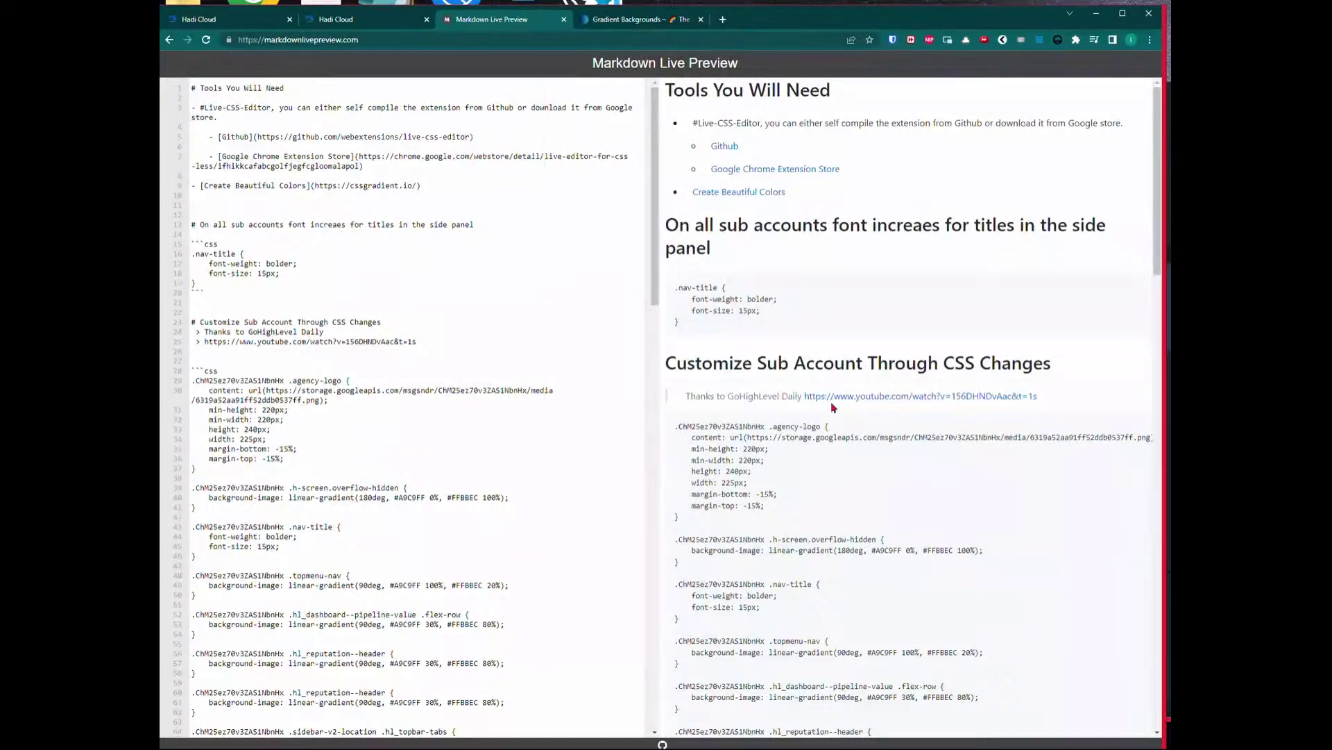
scroll(864, 434, down, 10)
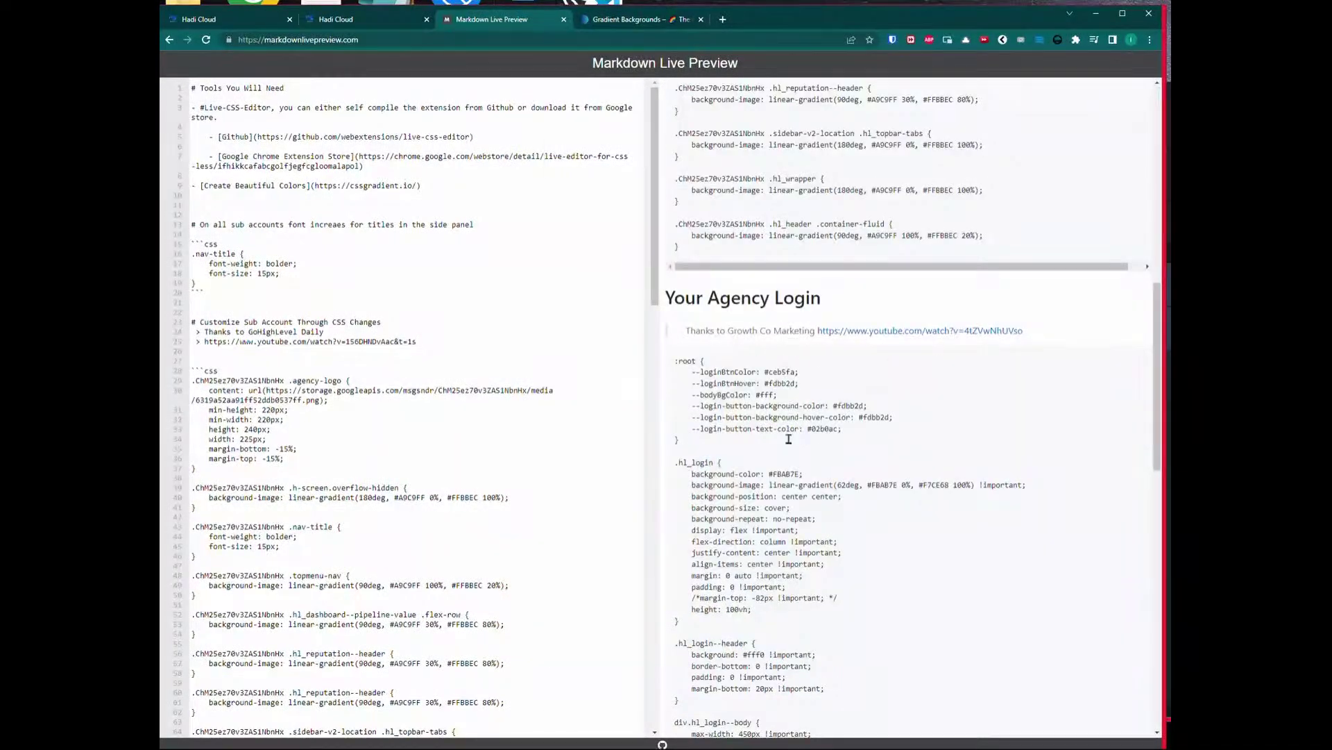